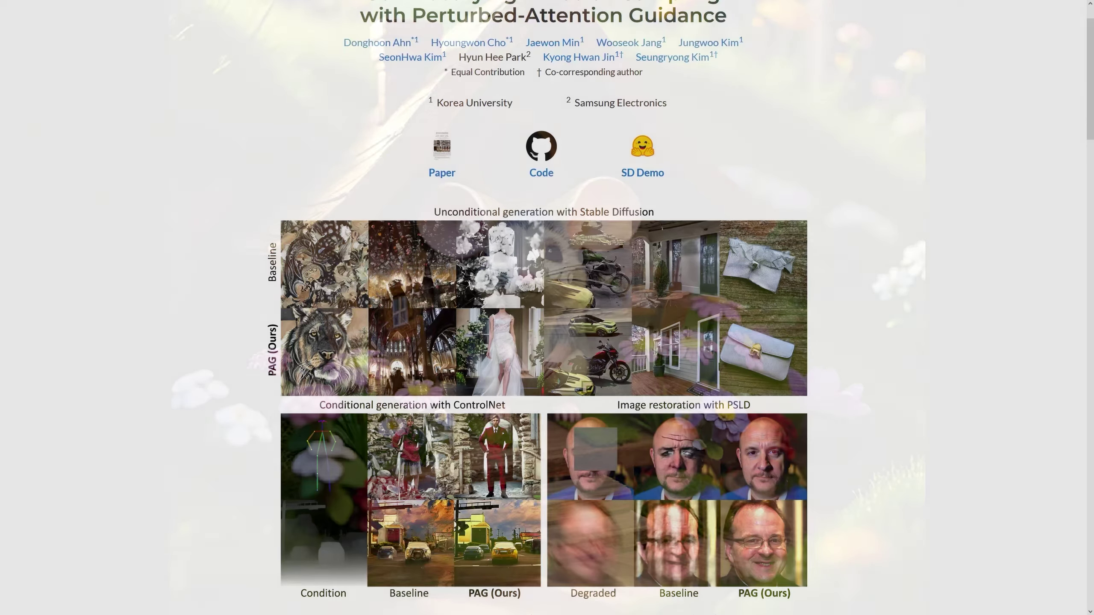
Scroll the PAG project page past the teaser and Abstract to the guided diffusion result comparisons.
scroll(611, 390, down, 1)
scroll(610, 390, down, 1)
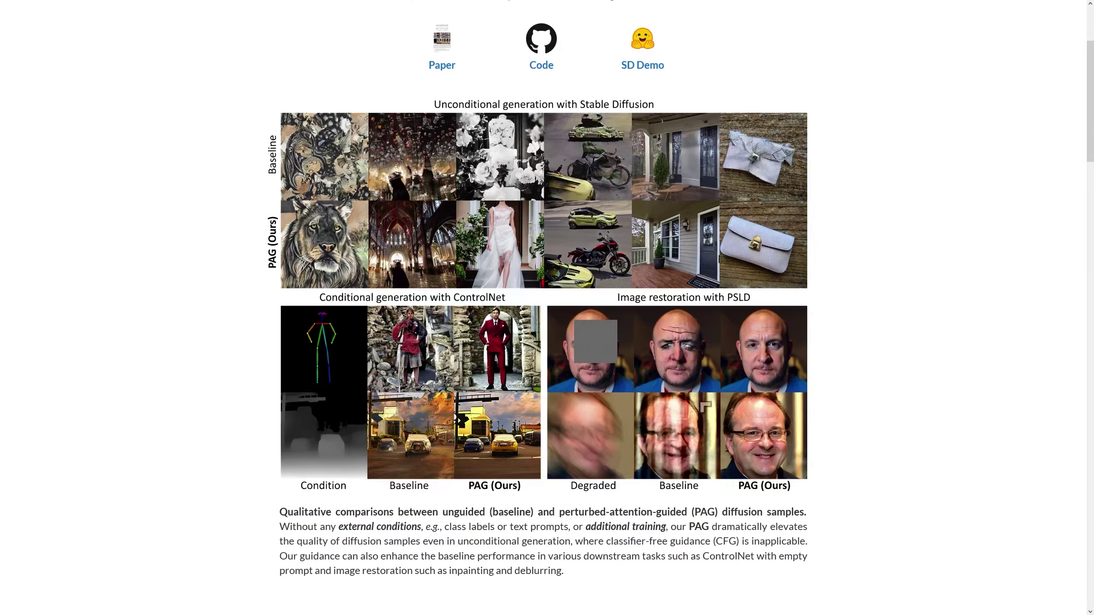
scroll(706, 406, down, 1)
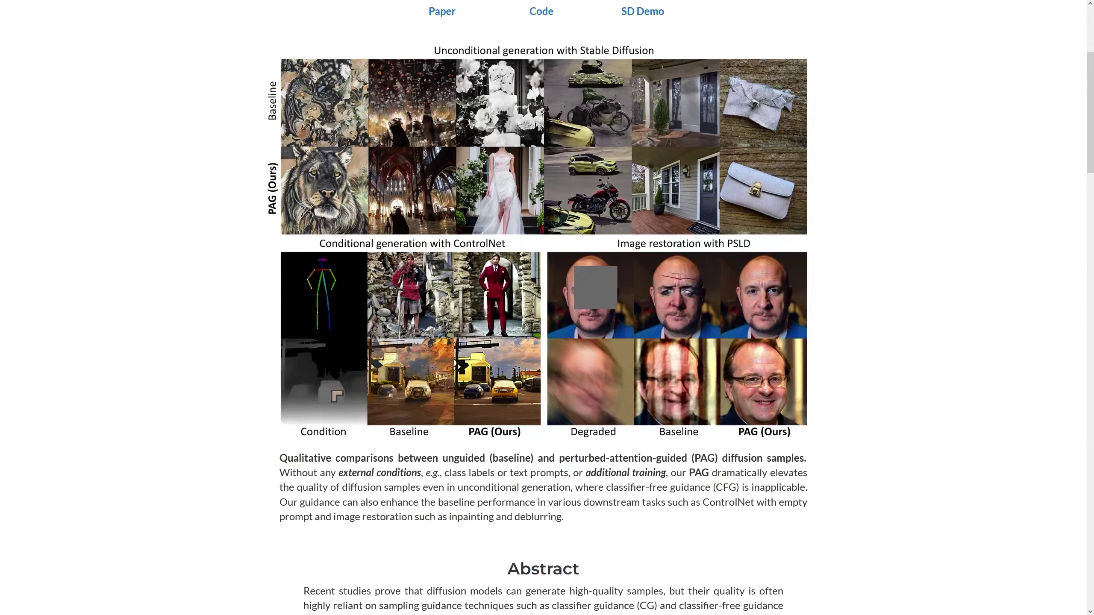
scroll(365, 386, up, 1)
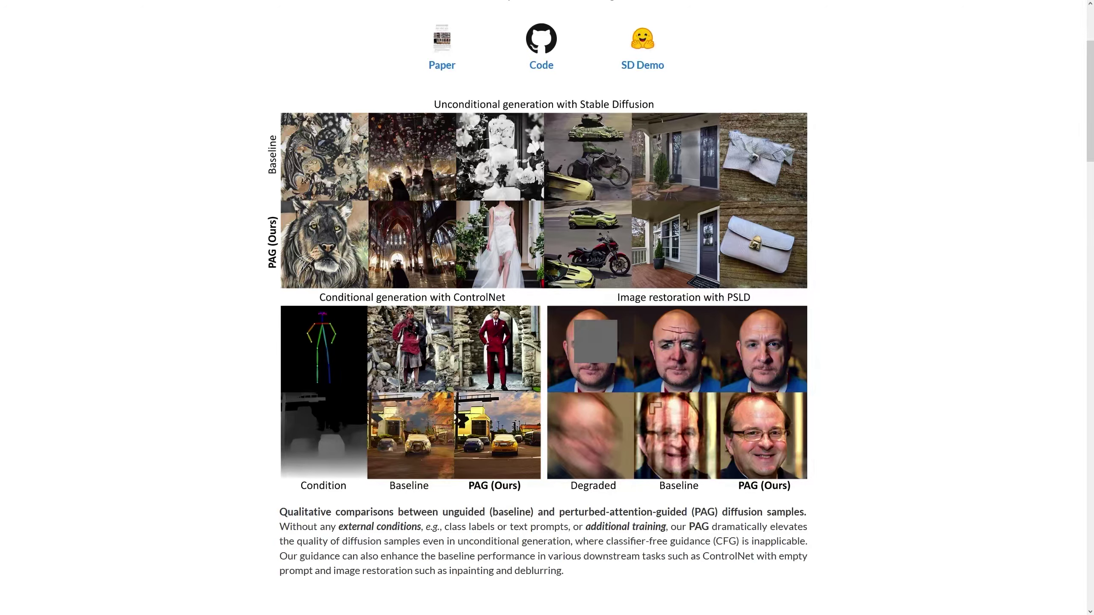
scroll(659, 403, down, 12)
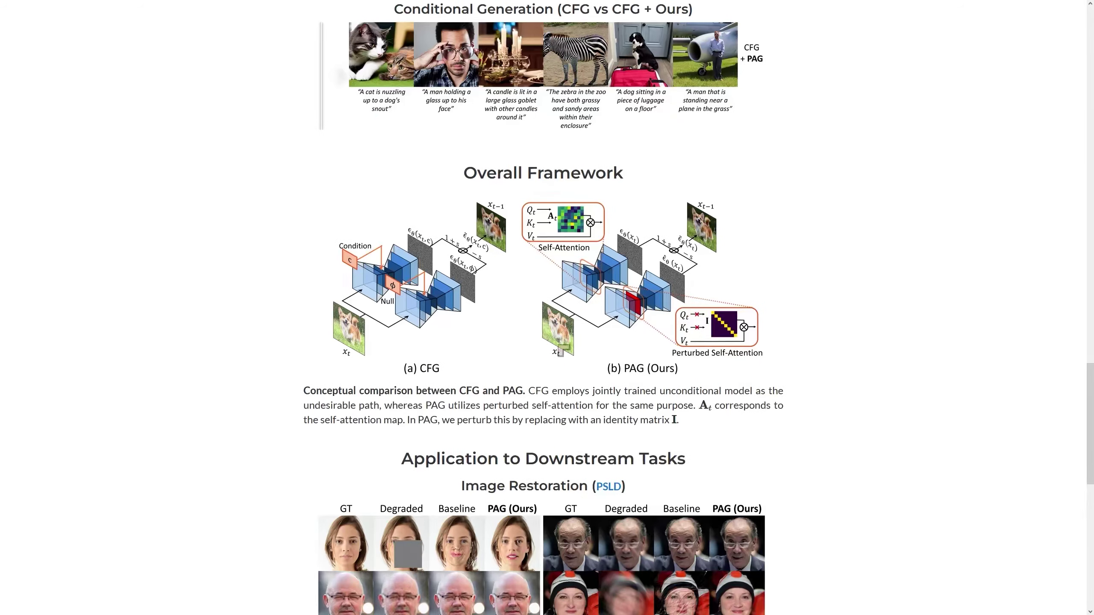
Scroll past Overall Framework and the ControlNet examples to Community Implementation for GUI Interfaces.
scroll(838, 377, down, 5)
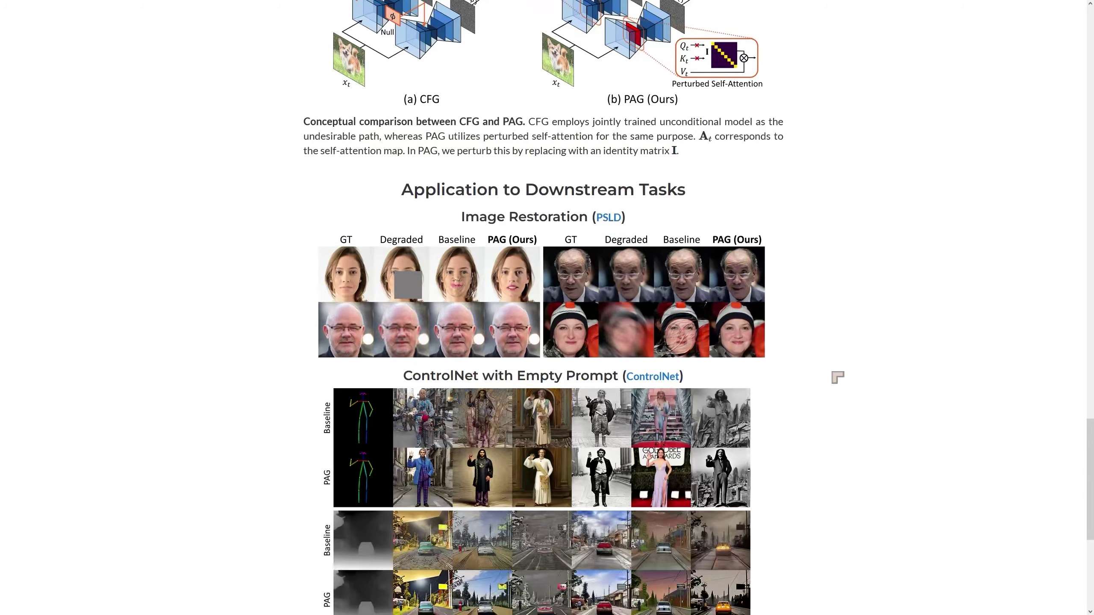
scroll(793, 327, down, 1)
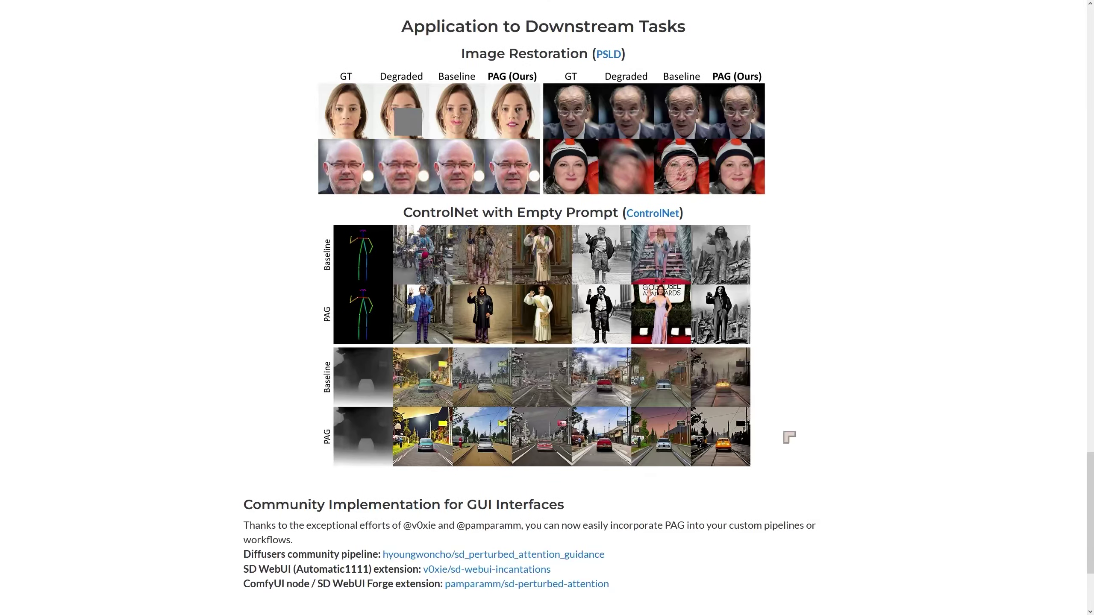
scroll(789, 437, up, 3)
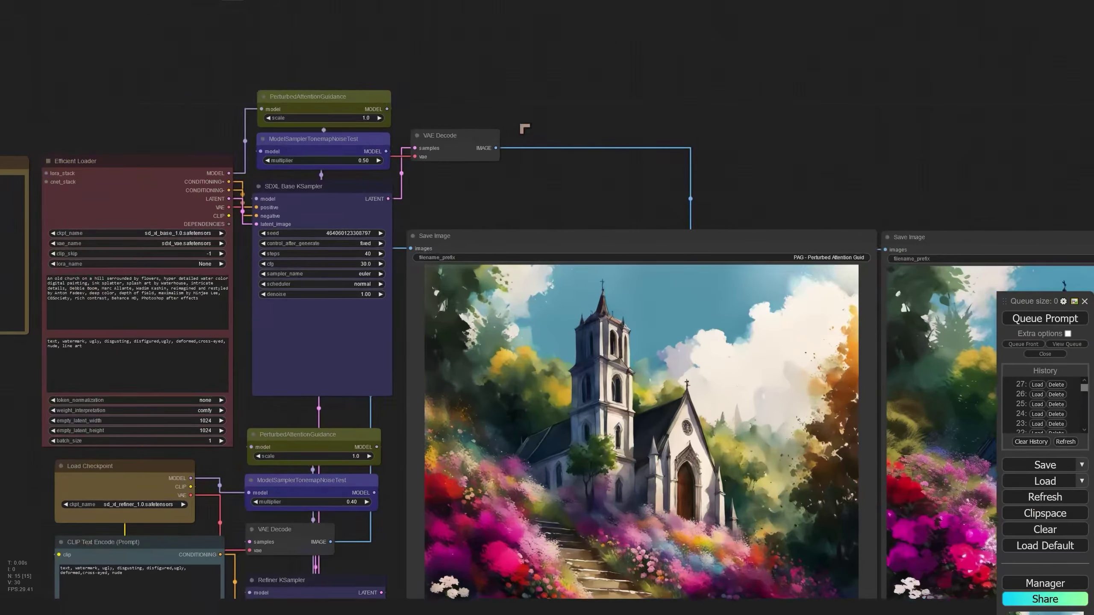
Frame PerturbedAttentionGuidance (scale 1.0), ModelSamplerTonemapNoiseTest and the SDXL Base KSampler in close view.
drag(470, 117, 699, 113)
scroll(642, 114, up, 3)
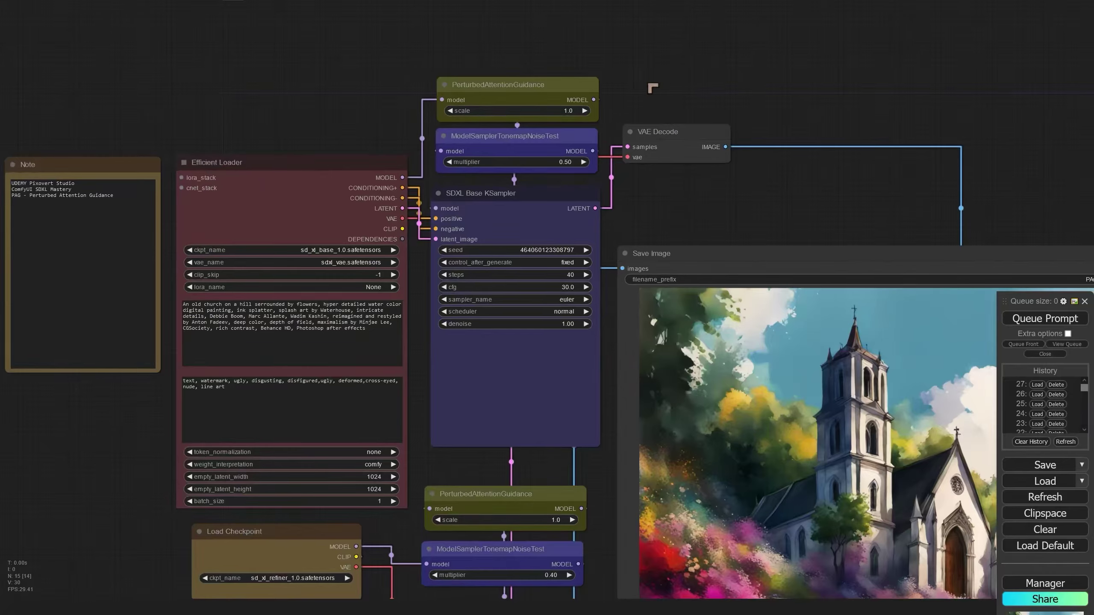
scroll(500, 83, up, 3)
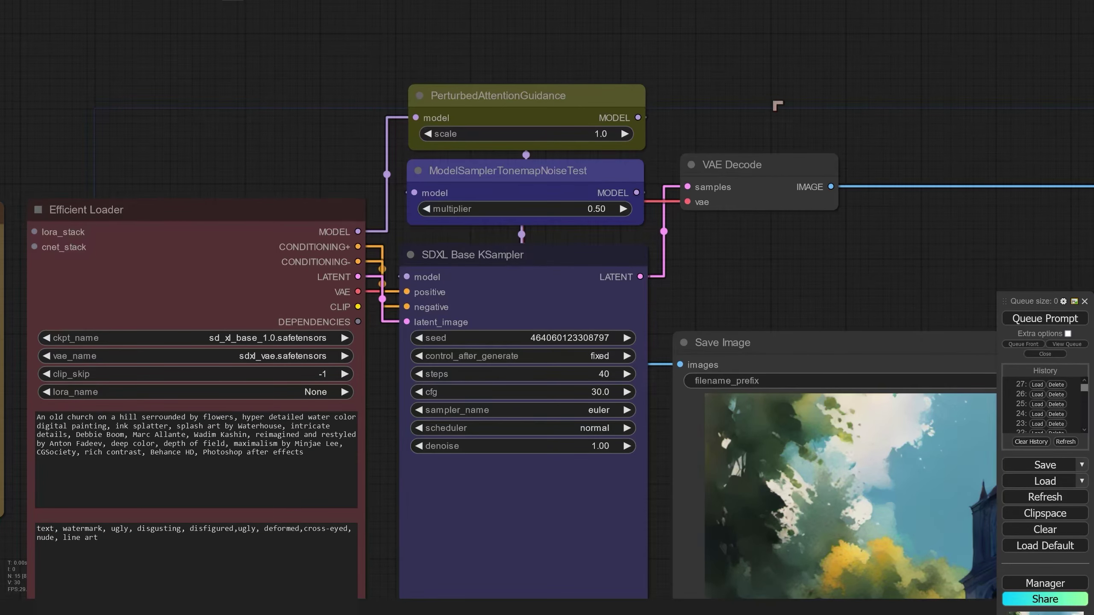
drag(777, 106, 667, 127)
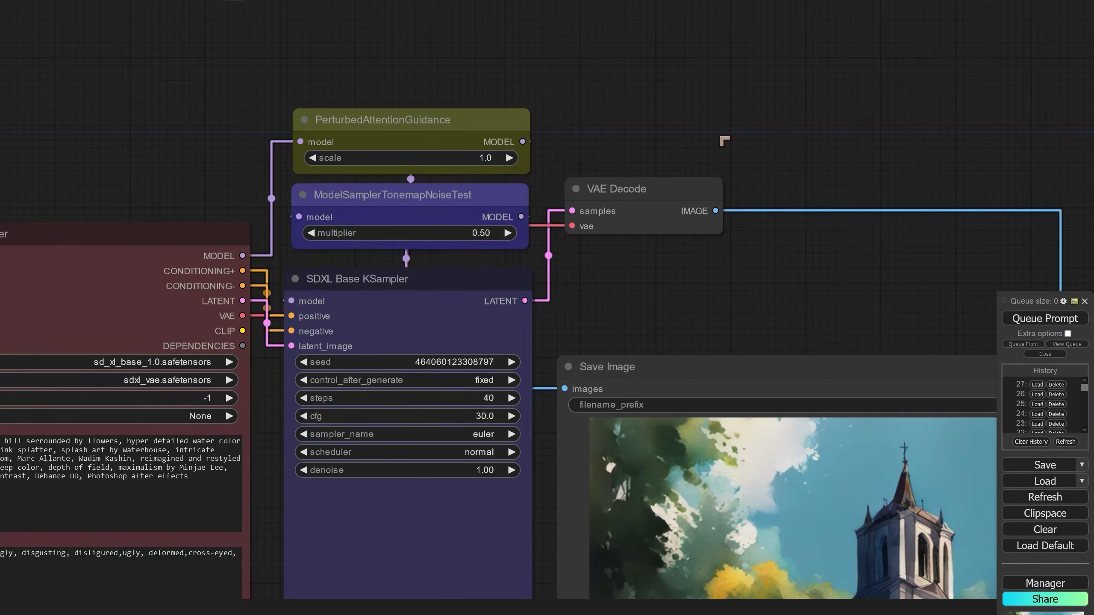
drag(788, 271, 757, 198)
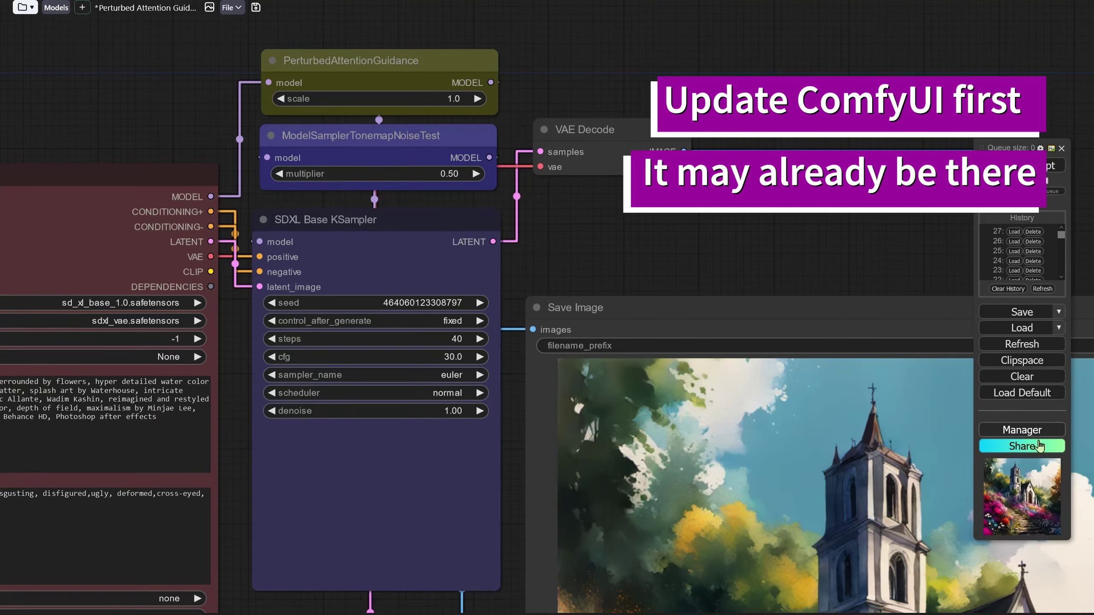
click(1022, 430)
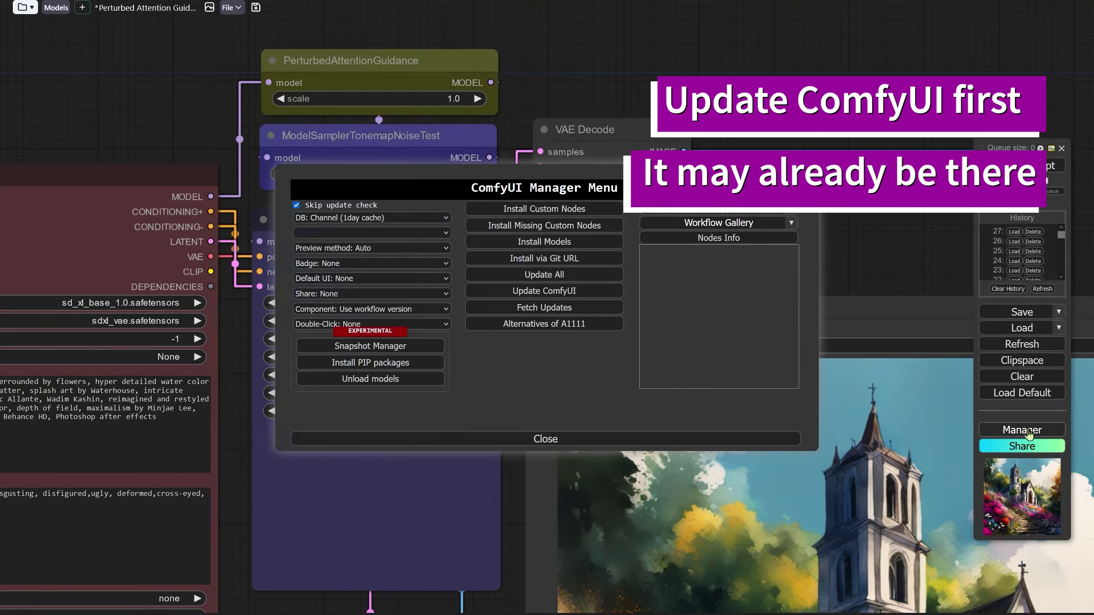
click(585, 212)
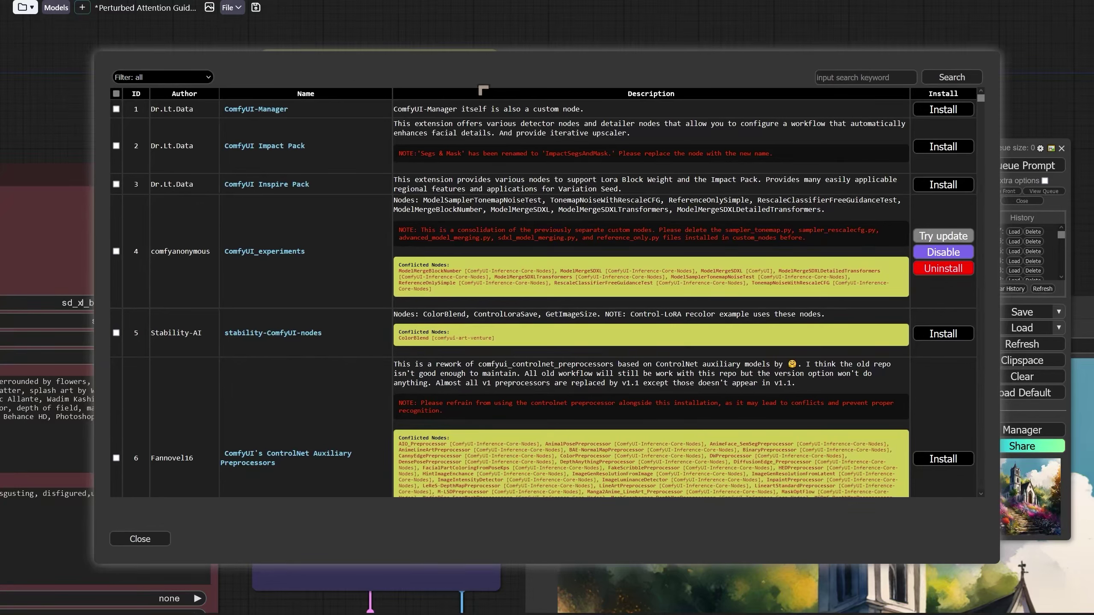
click(835, 73)
text(a)
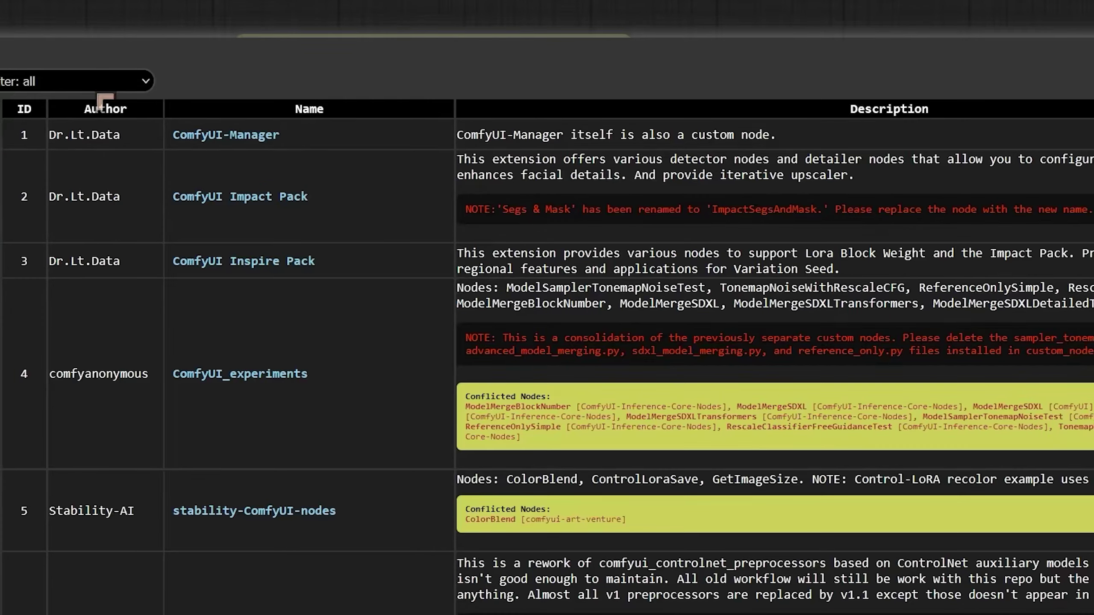
click(97, 88)
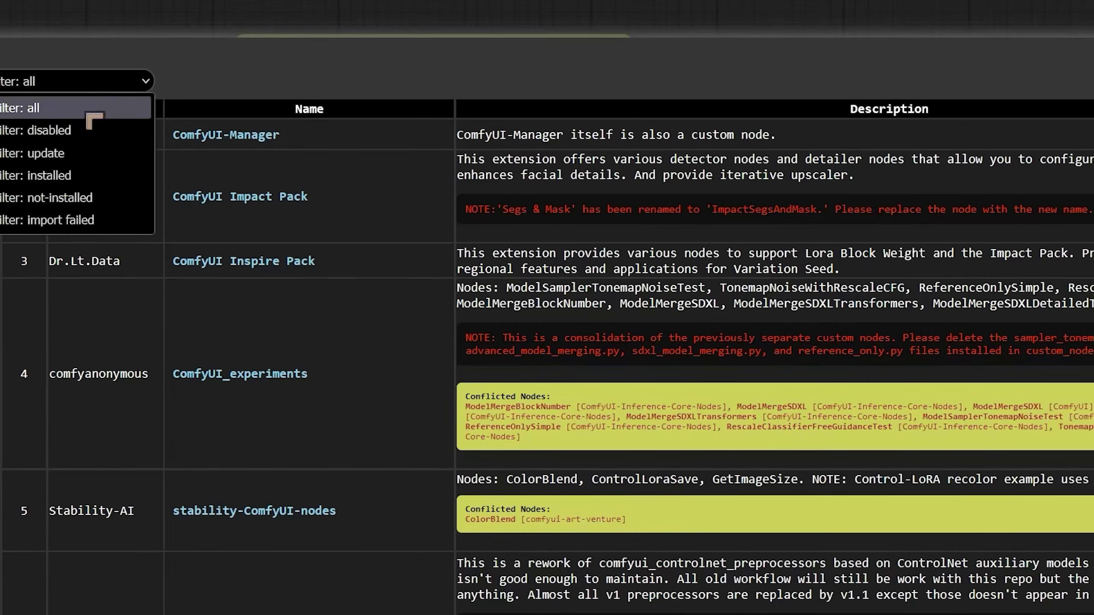
click(88, 175)
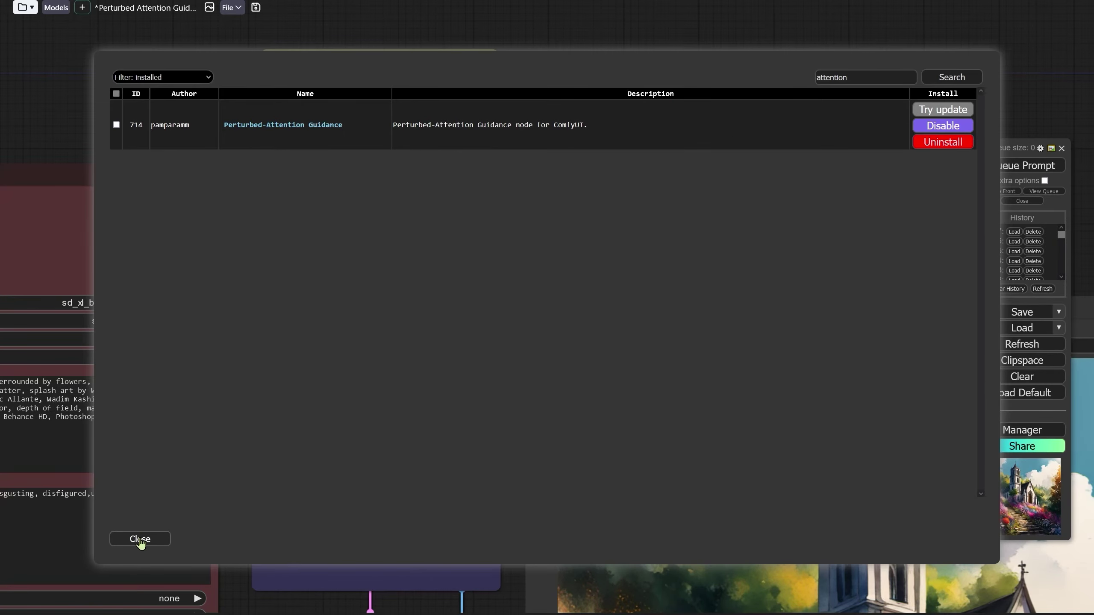
click(140, 541)
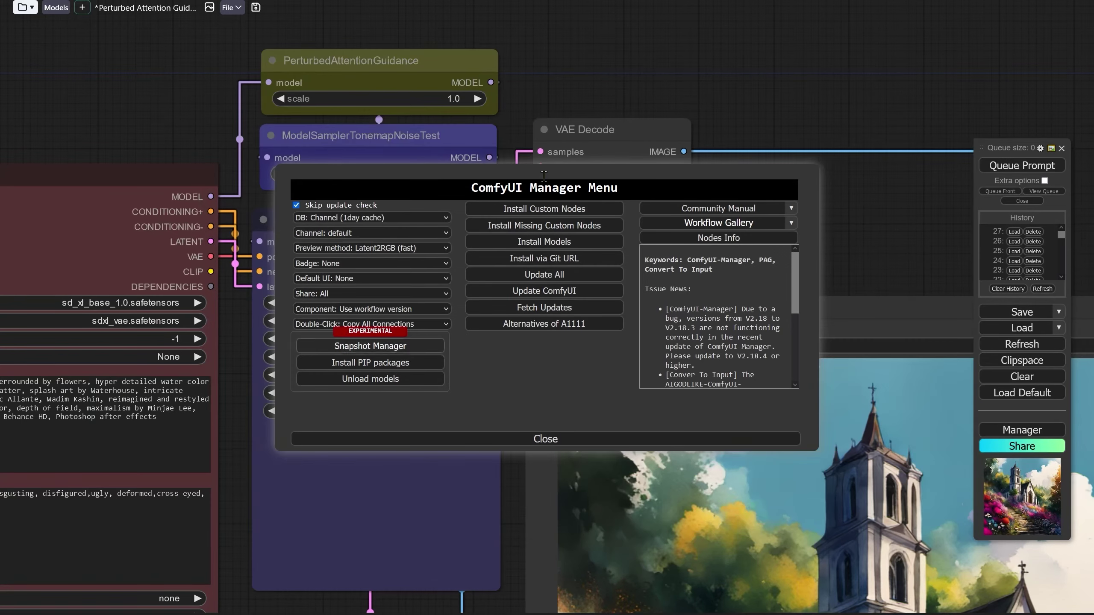
click(545, 439)
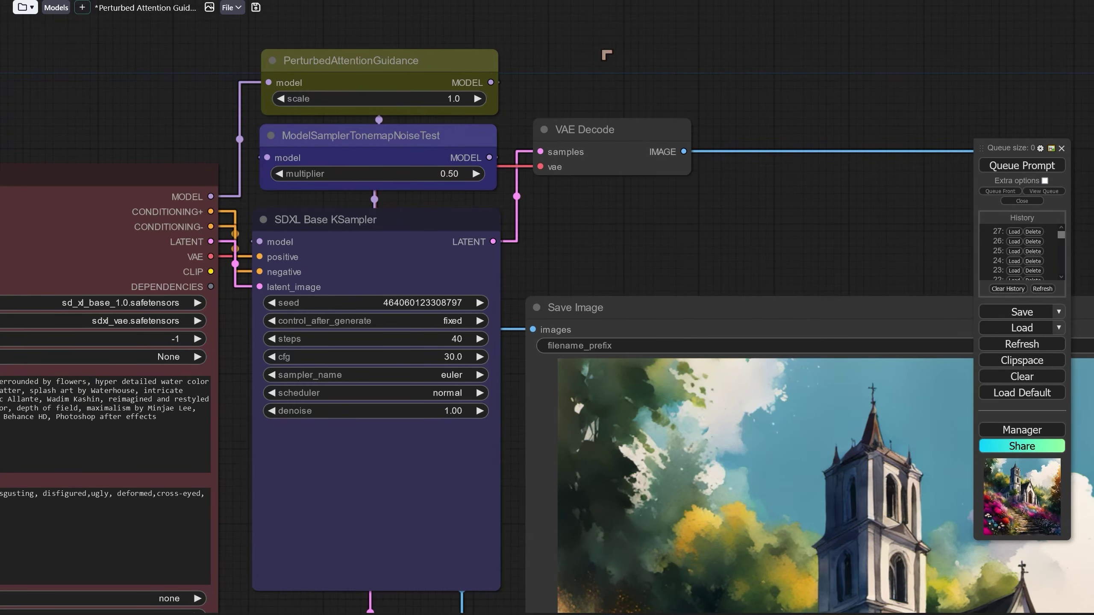
double_click(606, 54)
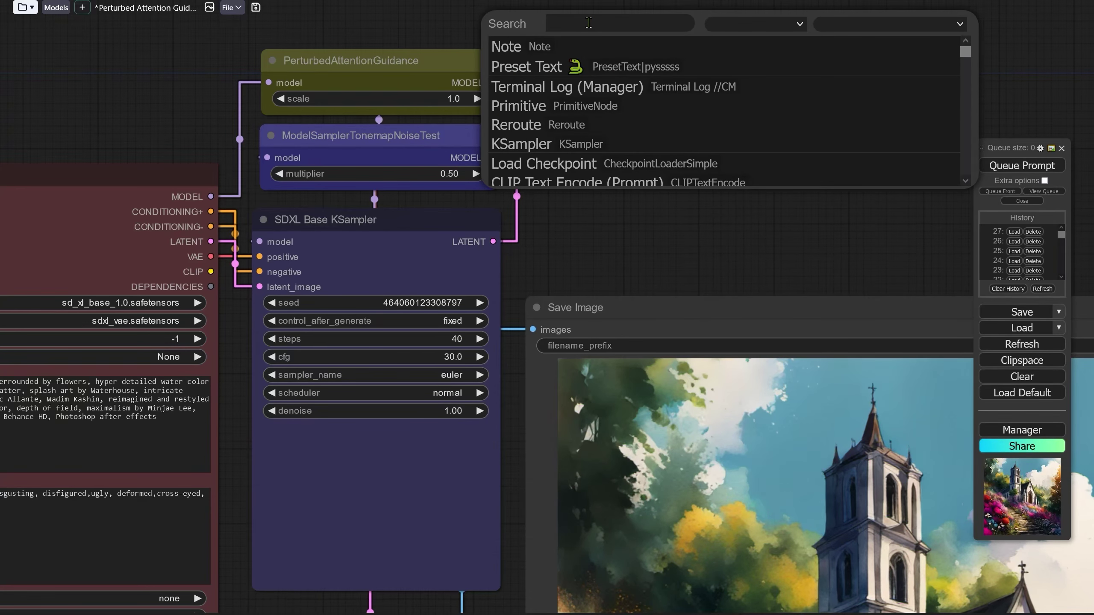
text(pert)
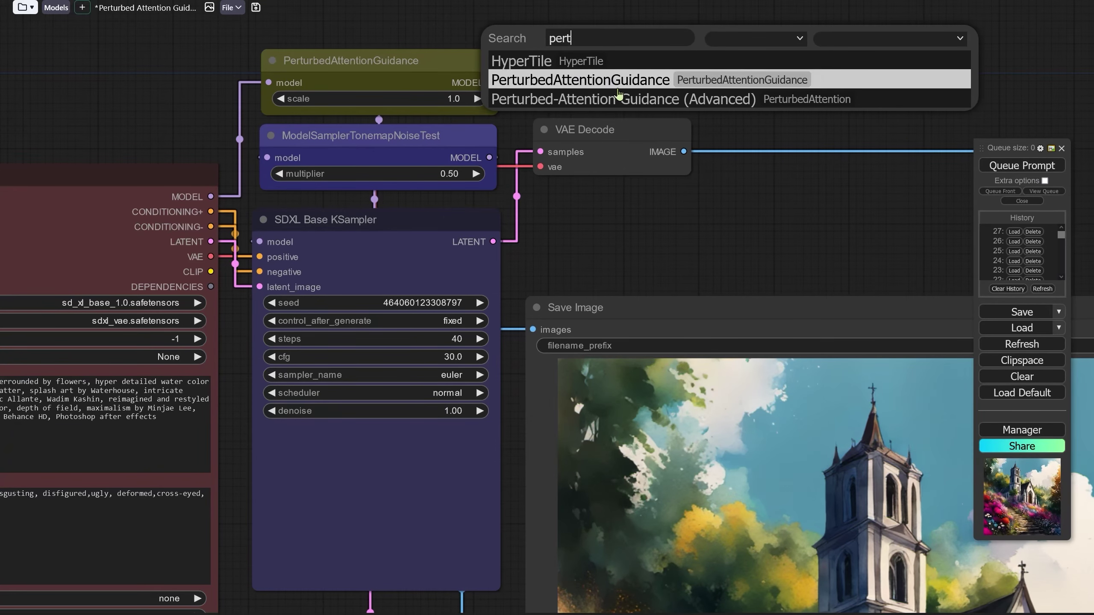
click(618, 100)
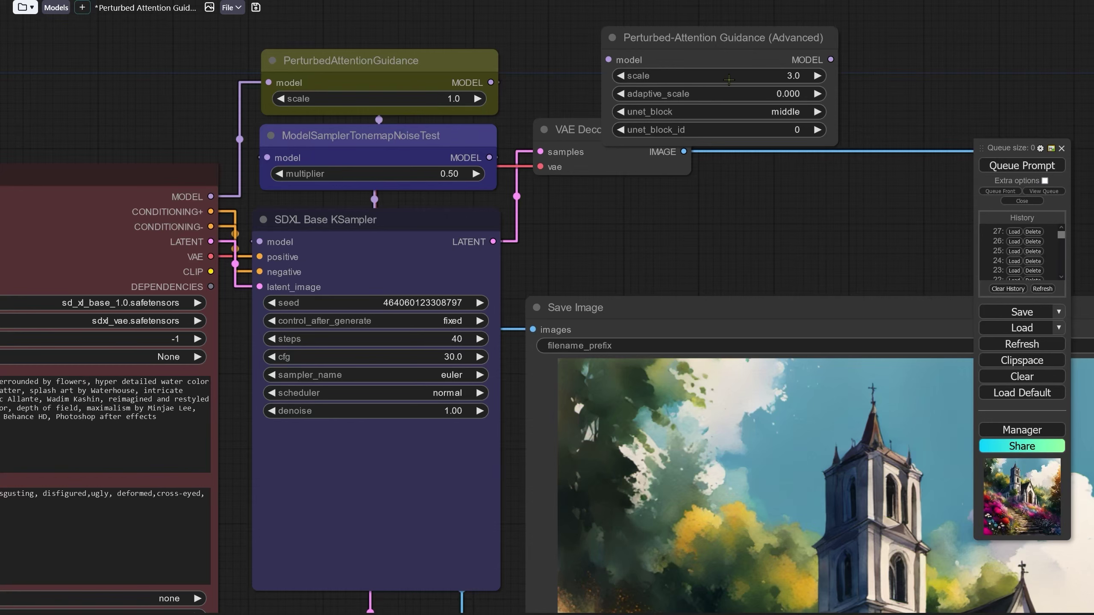
drag(732, 39, 832, 37)
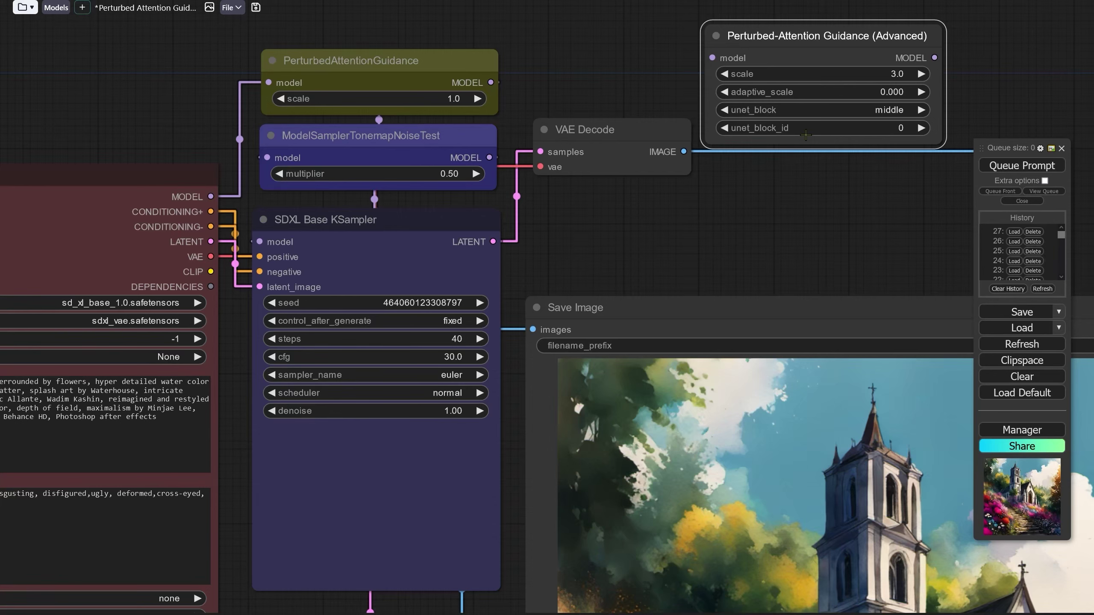
drag(787, 49, 835, 59)
key(Delete)
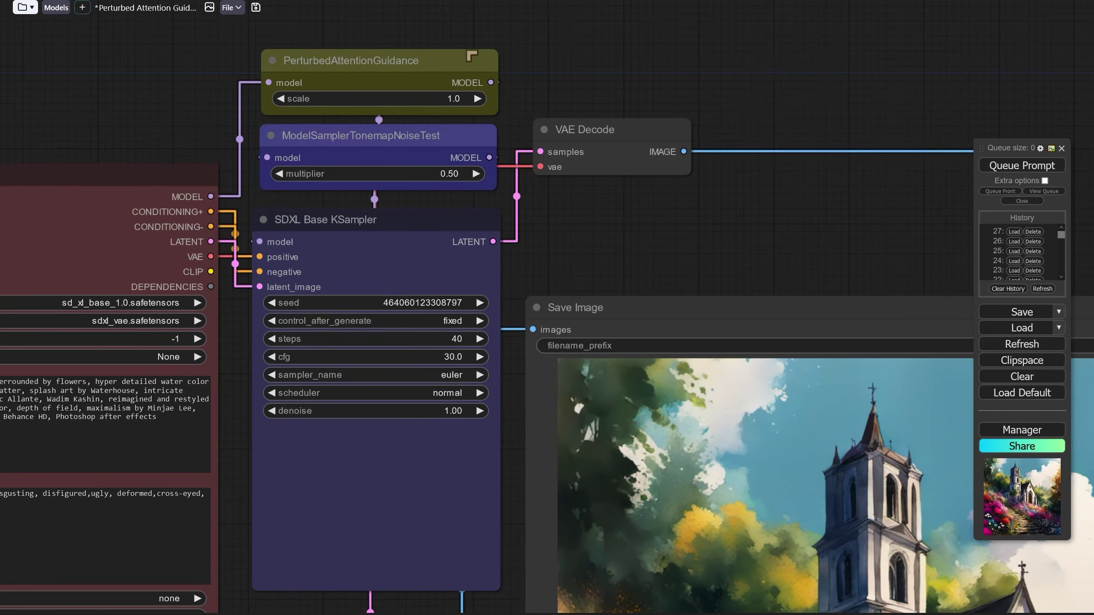
Select the PerturbedAttentionGuidance node and zoom out to reveal the Efficient Loader and lower nodes.
click(446, 54)
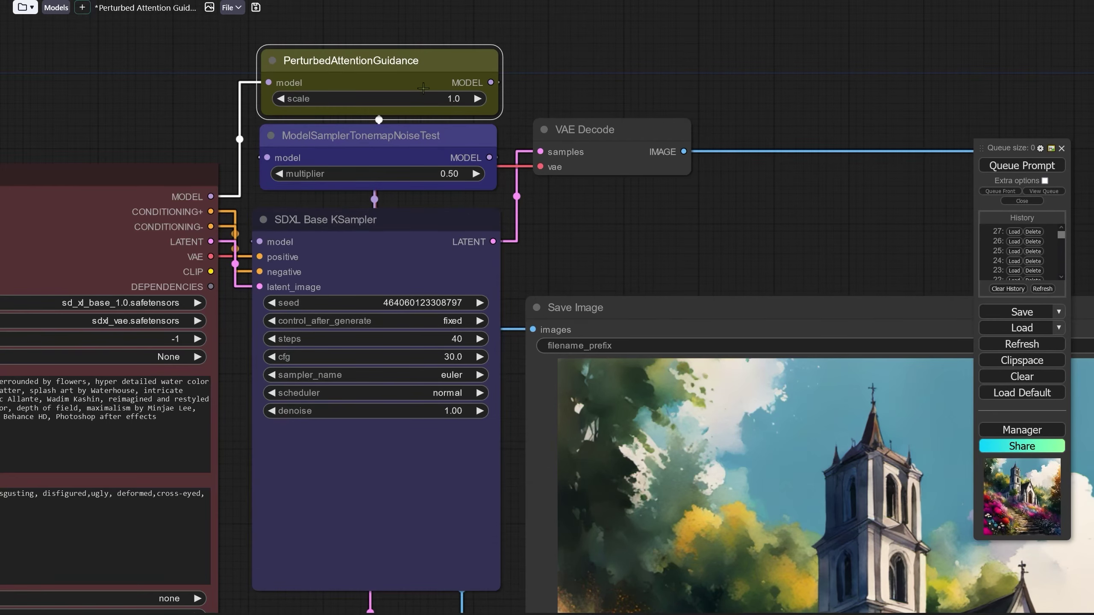
drag(635, 224, 641, 209)
drag(519, 234, 563, 63)
scroll(554, 132, down, 3)
scroll(512, 466, down, 3)
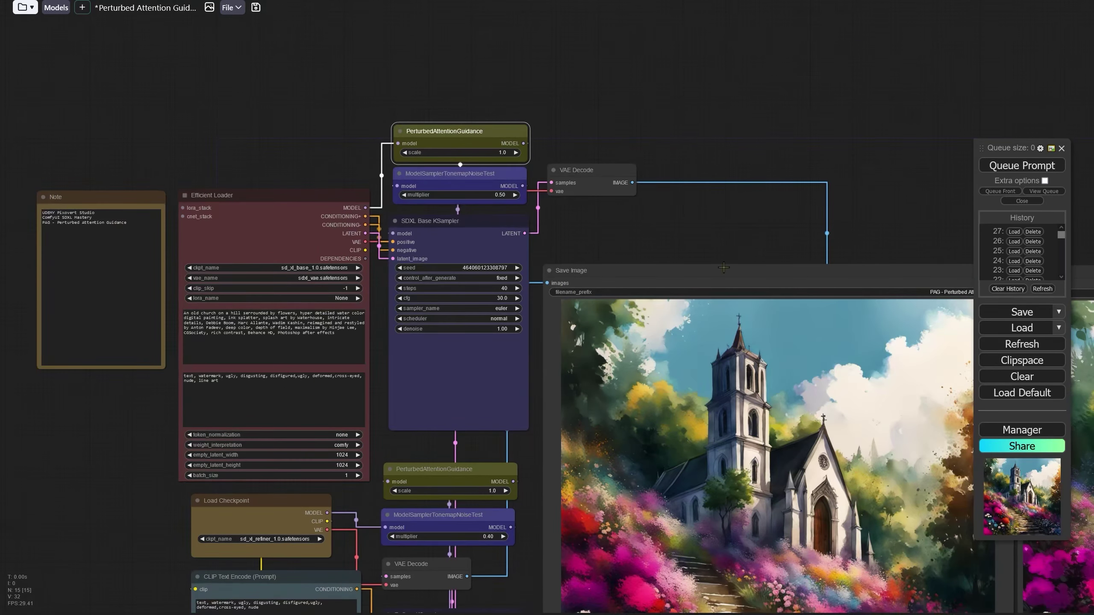
Frame the base and refiner church Save Image previews side by side, filling the screen.
drag(740, 256, 487, 137)
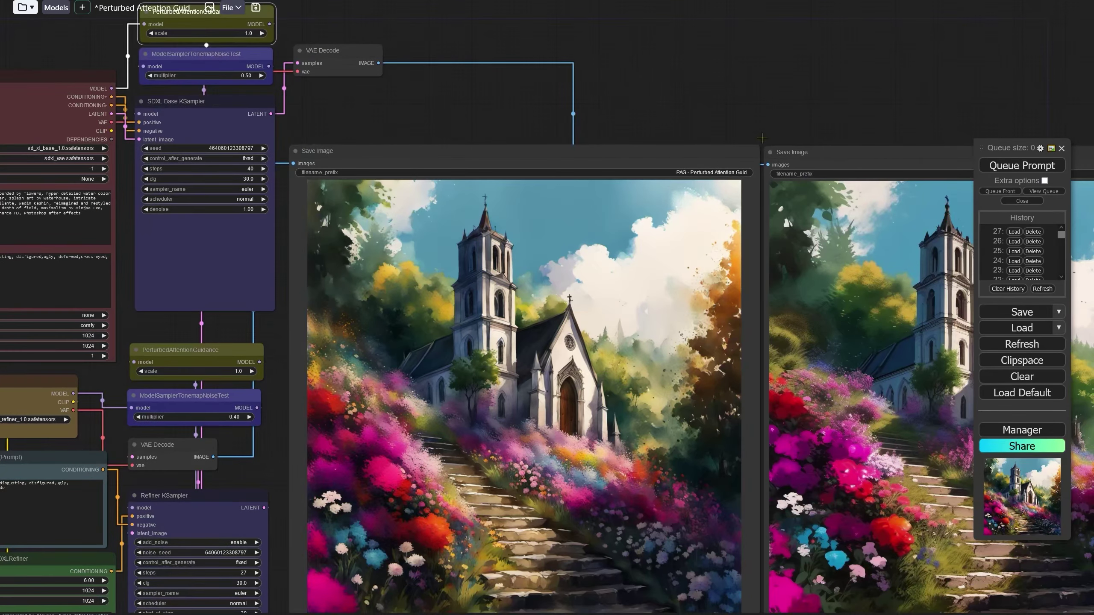
drag(786, 136, 342, 272)
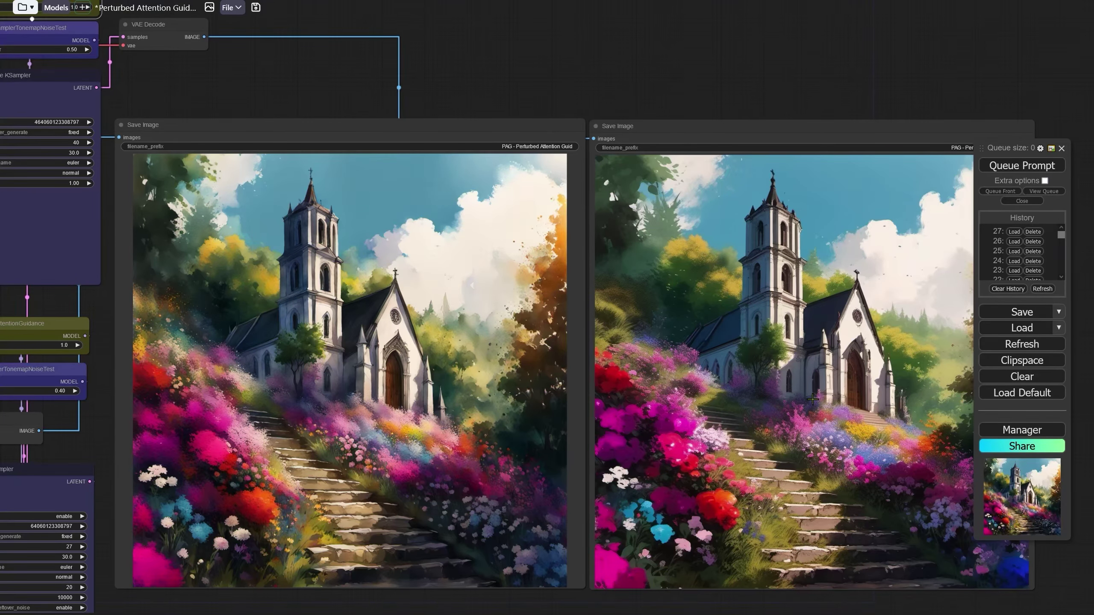
drag(811, 398, 851, 246)
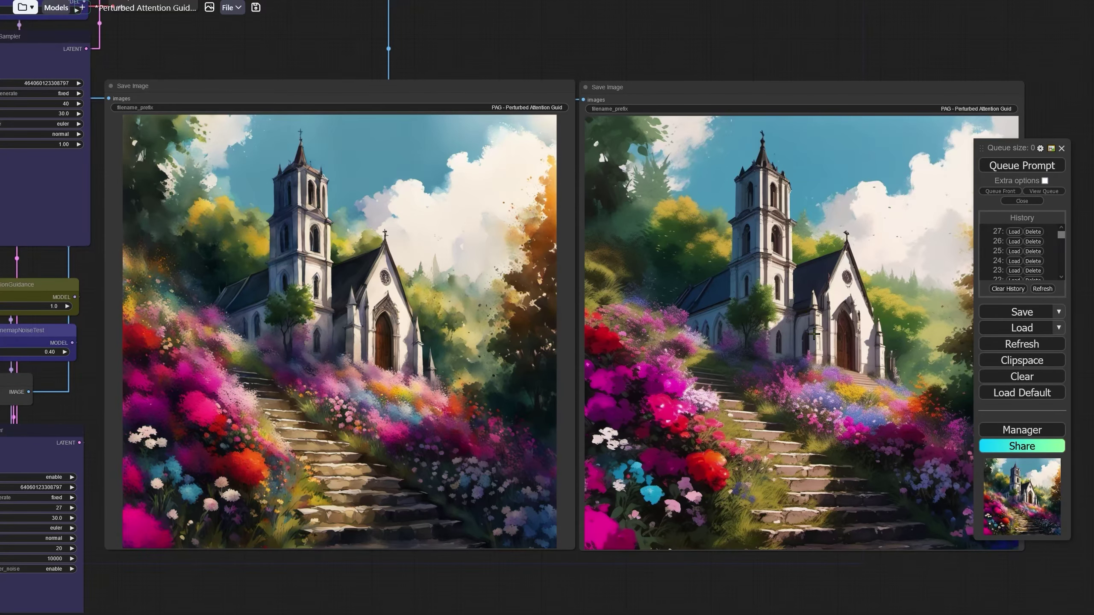
scroll(814, 335, up, 1)
drag(394, 294, 433, 296)
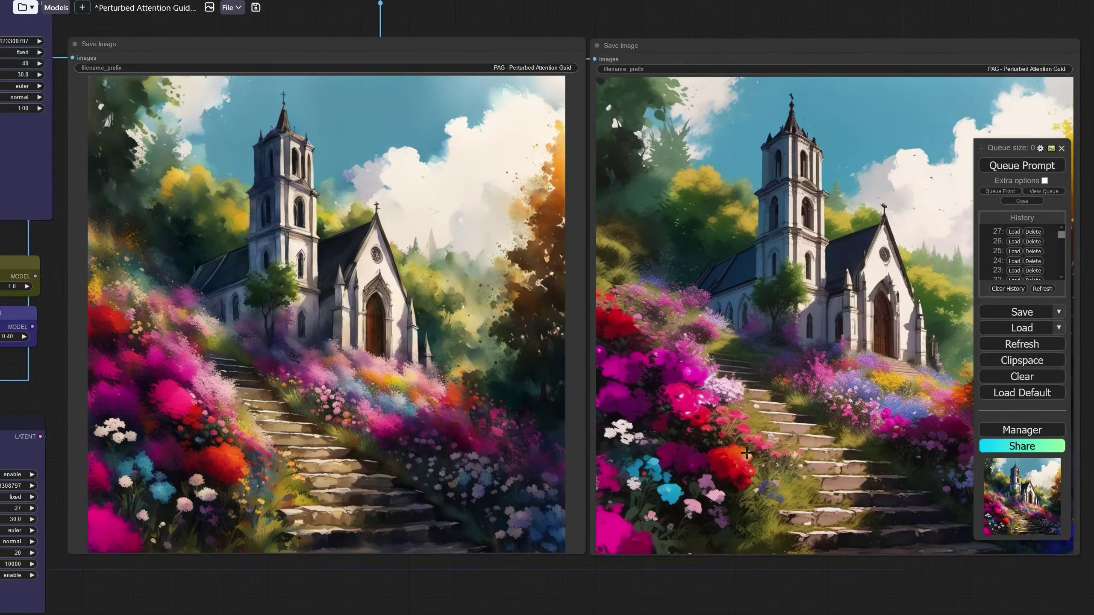
Zoom in and out on the right-hand church render to inspect its details.
drag(747, 463, 580, 449)
scroll(711, 366, up, 3)
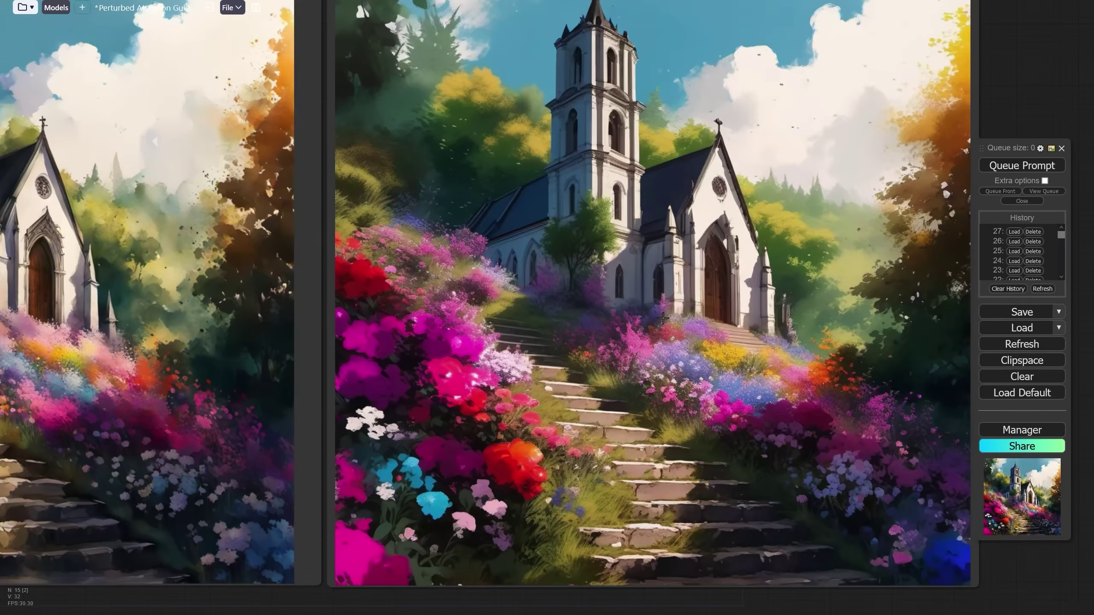
drag(689, 353, 657, 358)
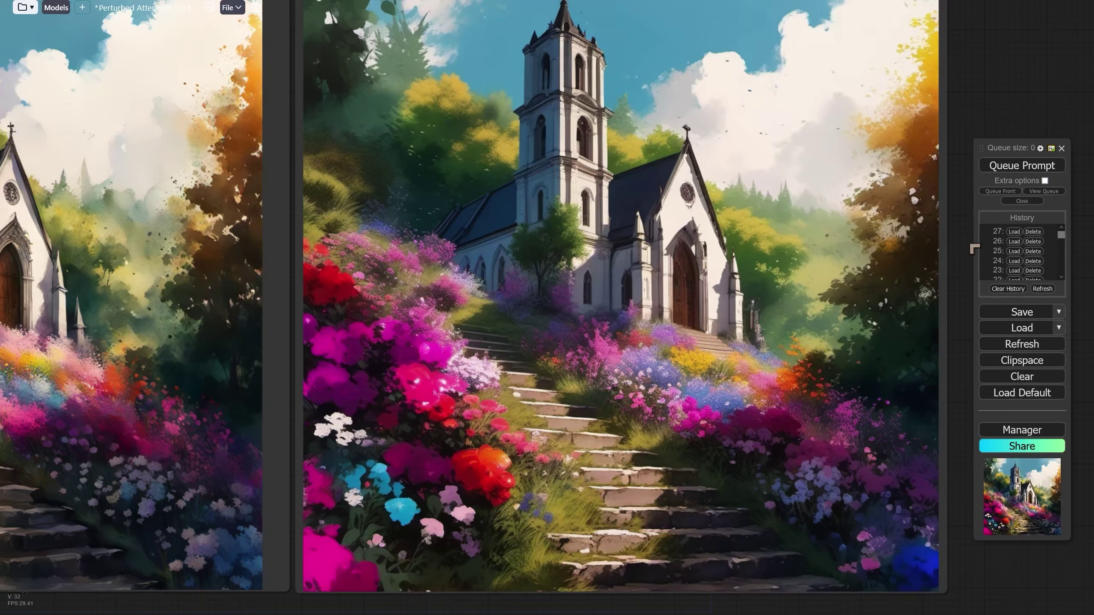
scroll(454, 265, down, 3)
scroll(175, 287, up, 3)
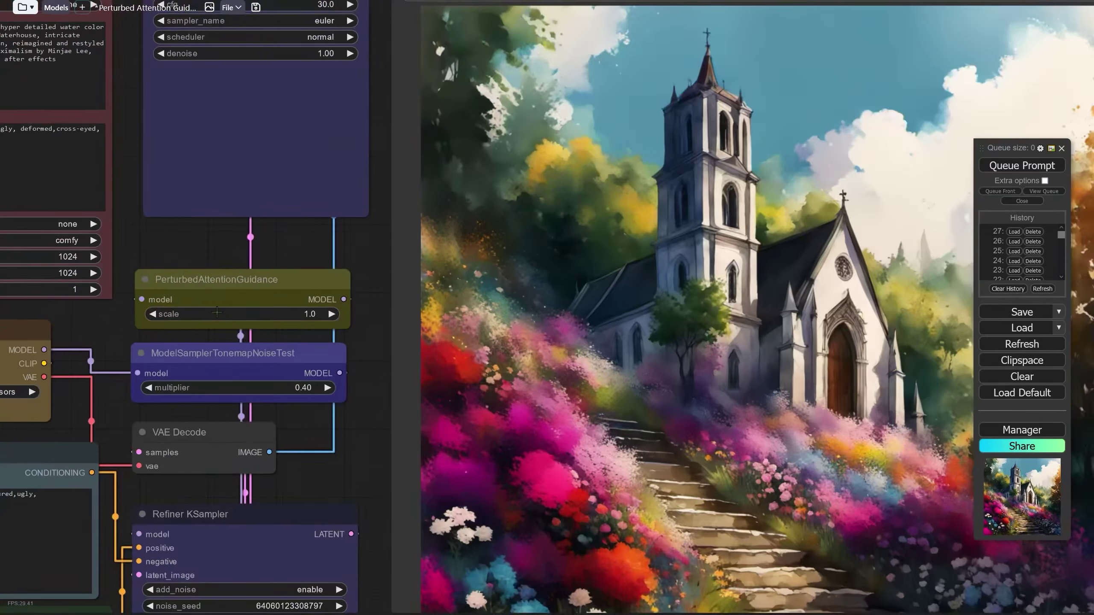
scroll(233, 314, down, 5)
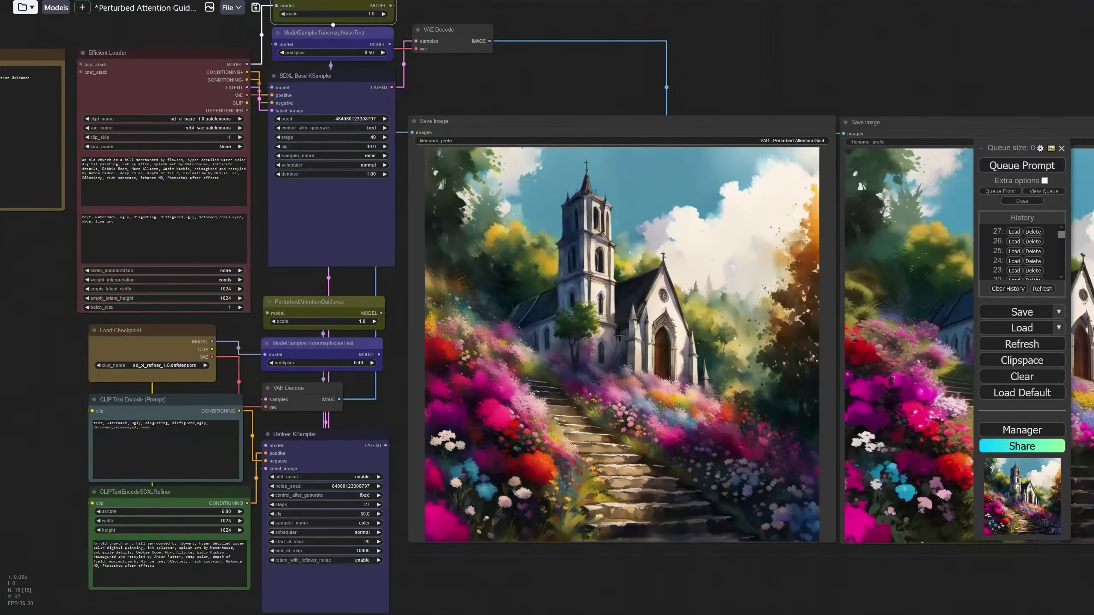
scroll(348, 327, up, 5)
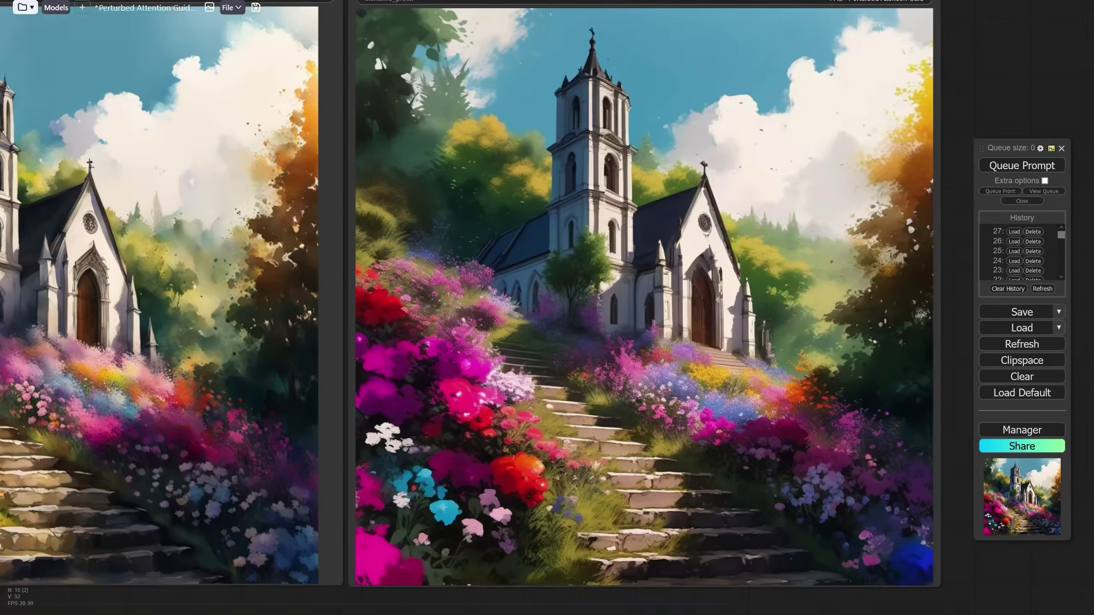
Recentre both church previews and load an earlier church render from the Queue history.
drag(607, 367, 630, 380)
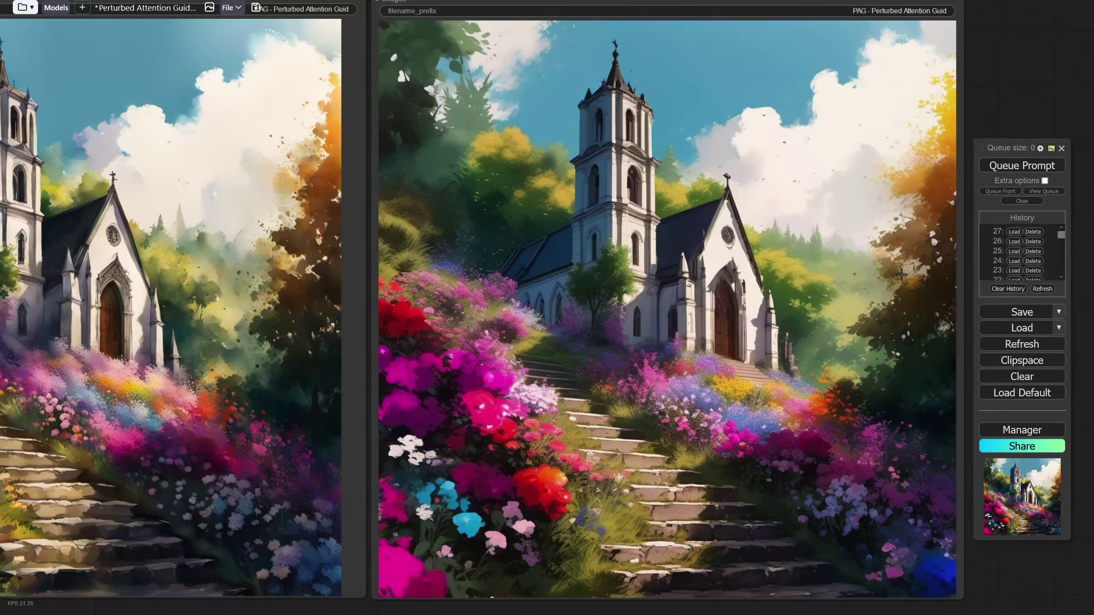
scroll(632, 475, up, 4)
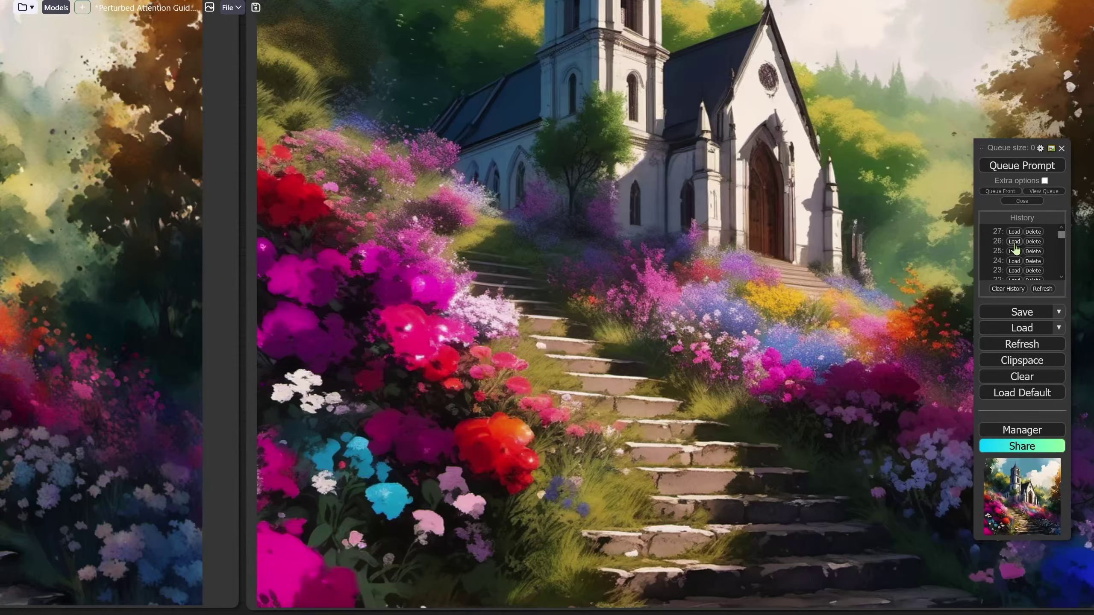
click(1014, 245)
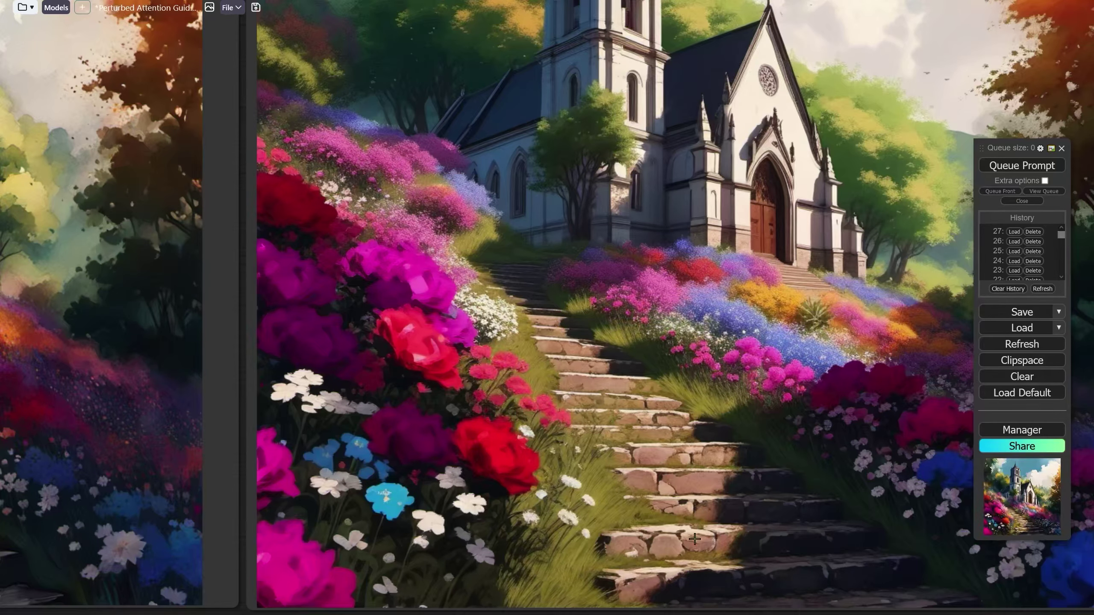
scroll(635, 419, down, 3)
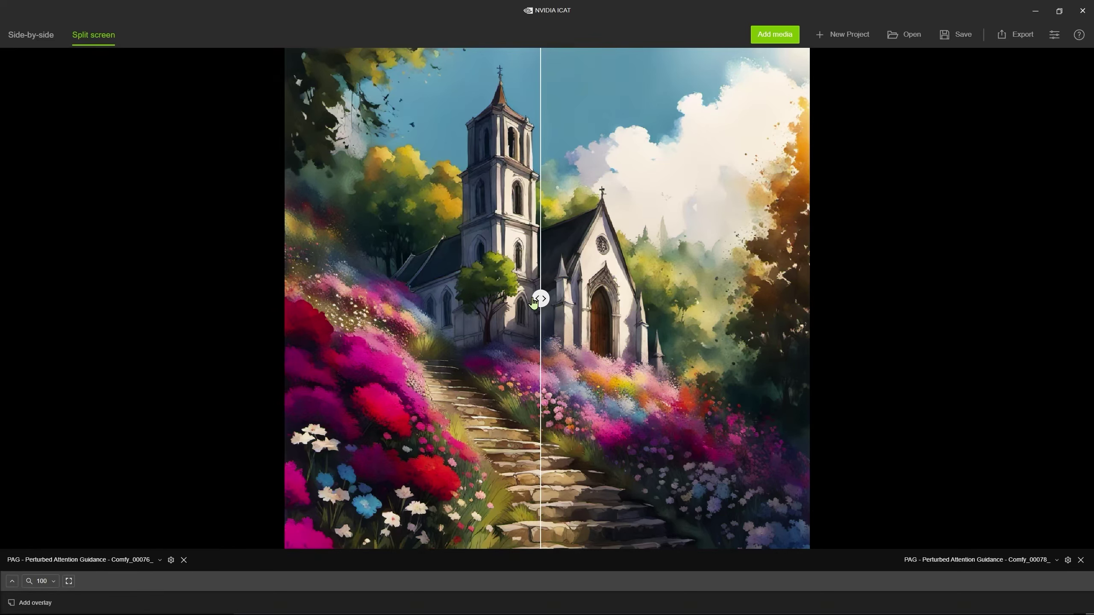
Sweep the split-screen divider back and forth between church renders Comfy_00076 and Comfy_00078.
drag(533, 301, 274, 347)
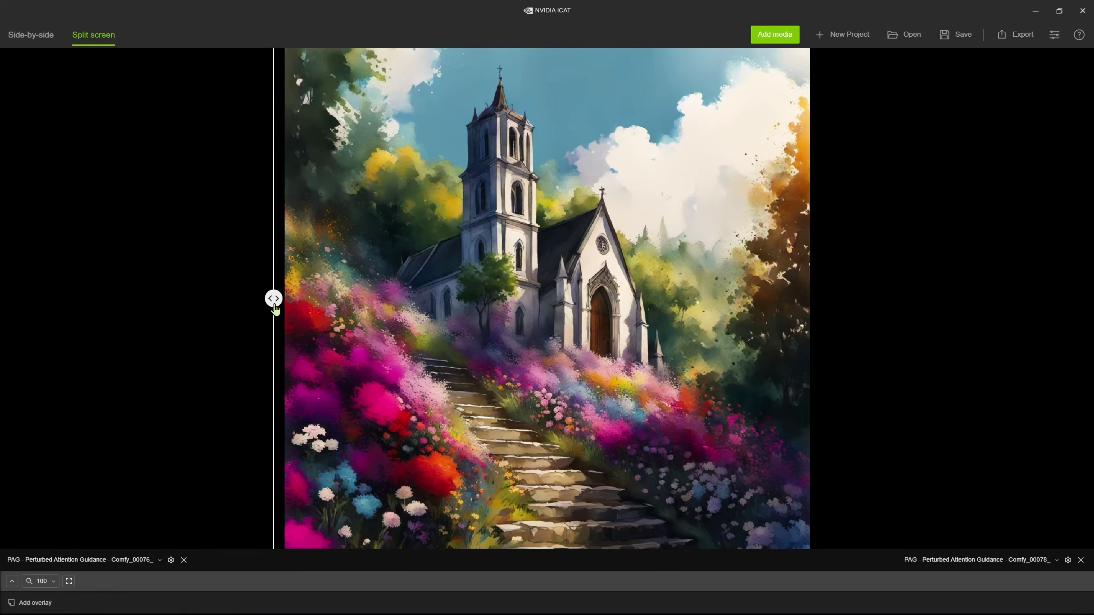
drag(276, 306, 815, 353)
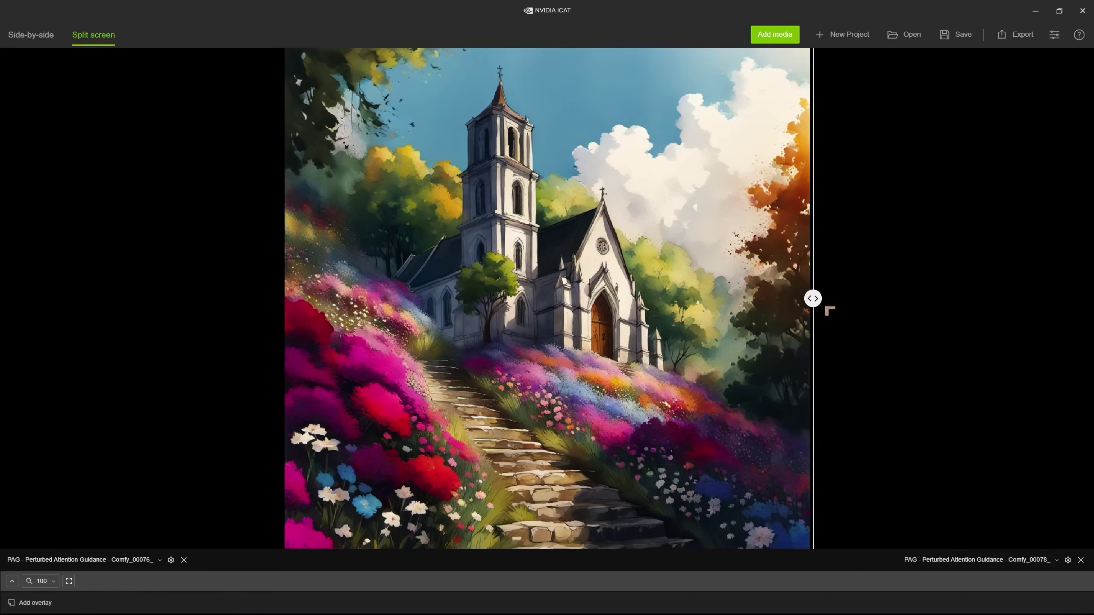
drag(815, 304, 702, 315)
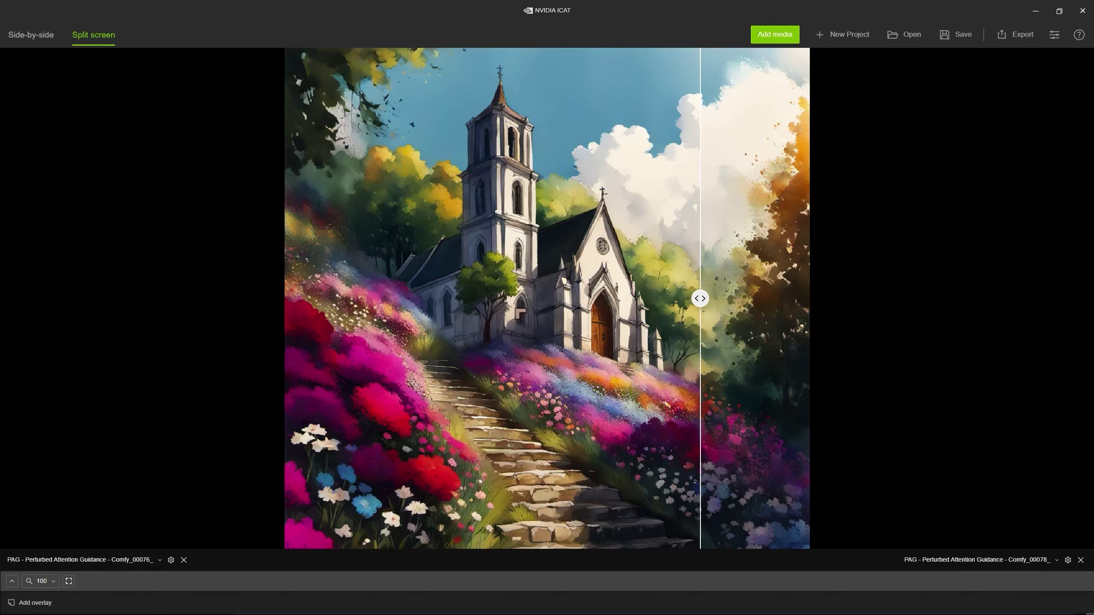
drag(698, 307, 755, 320)
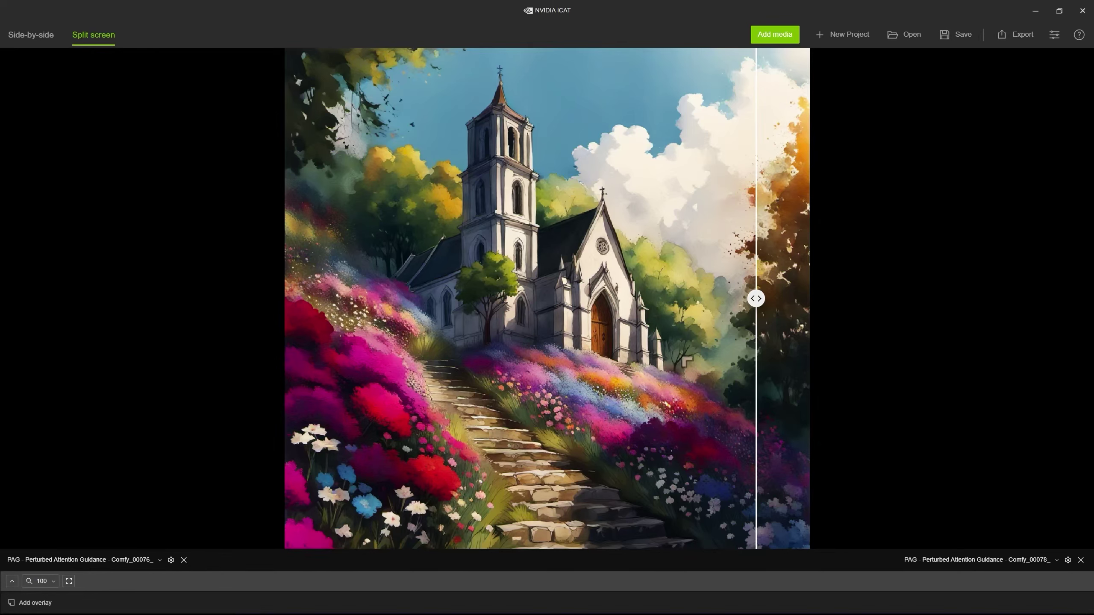
drag(759, 307, 663, 307)
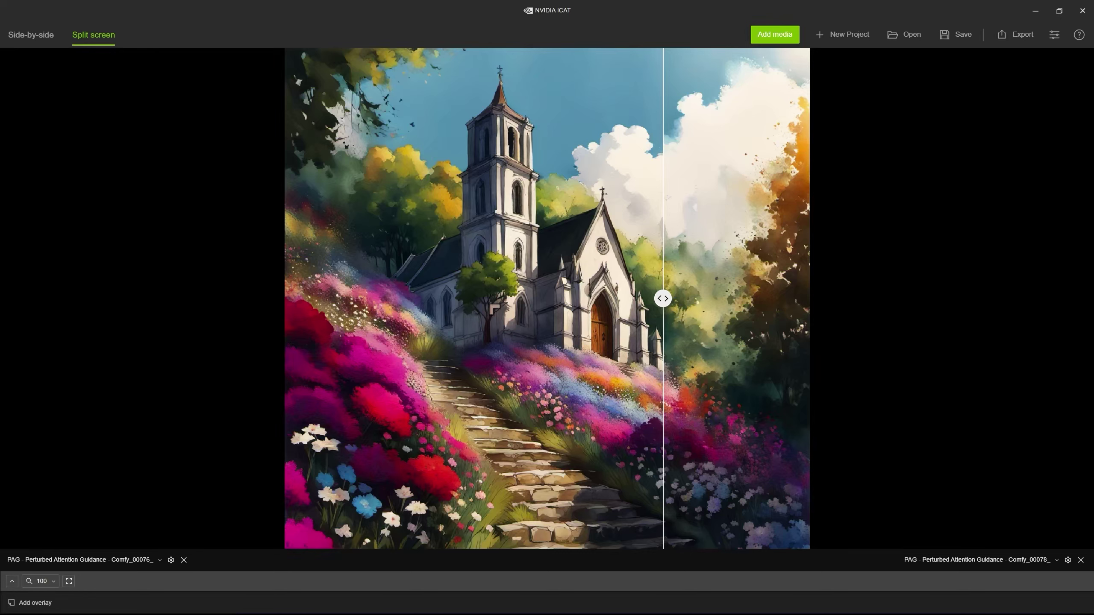
drag(665, 302, 691, 300)
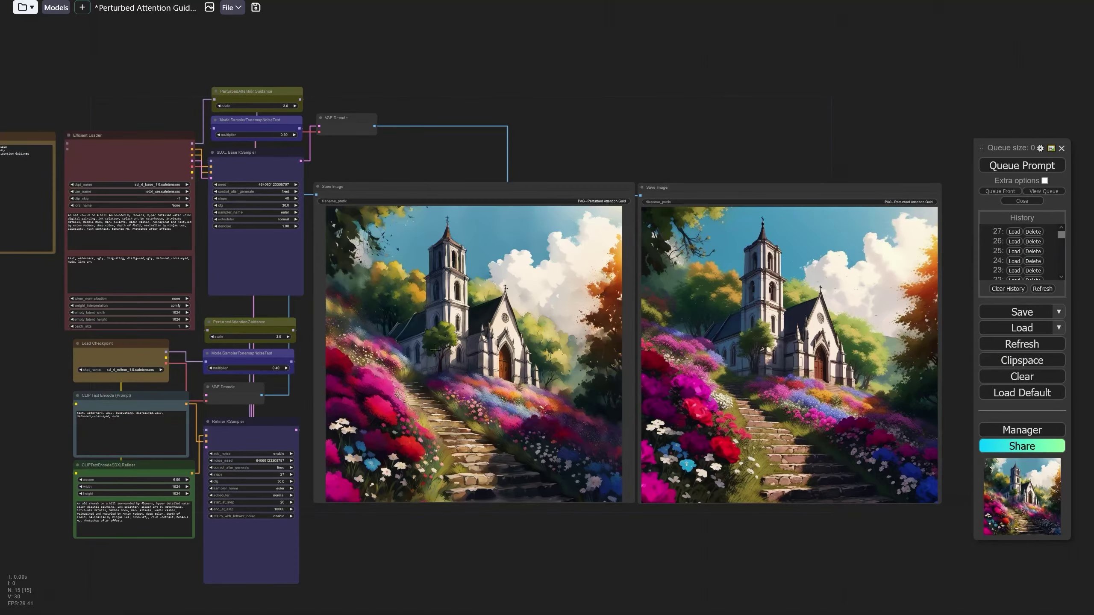
Zoom out to the top sampling nodes and select the ModelSamplerTonemapNoiseTest node.
scroll(435, 350, up, 3)
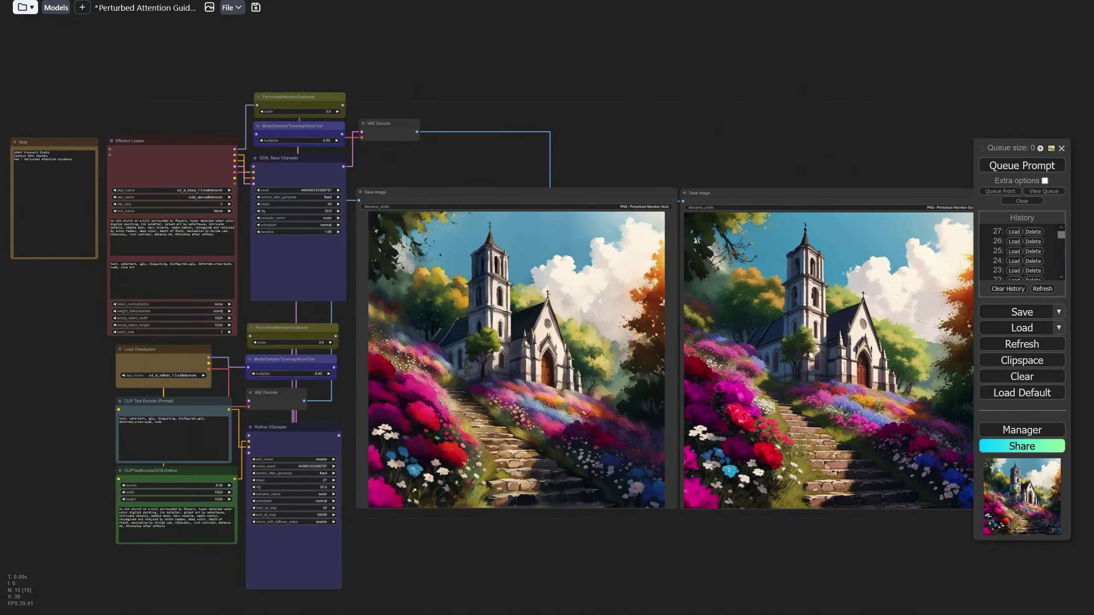
scroll(453, 232, up, 3)
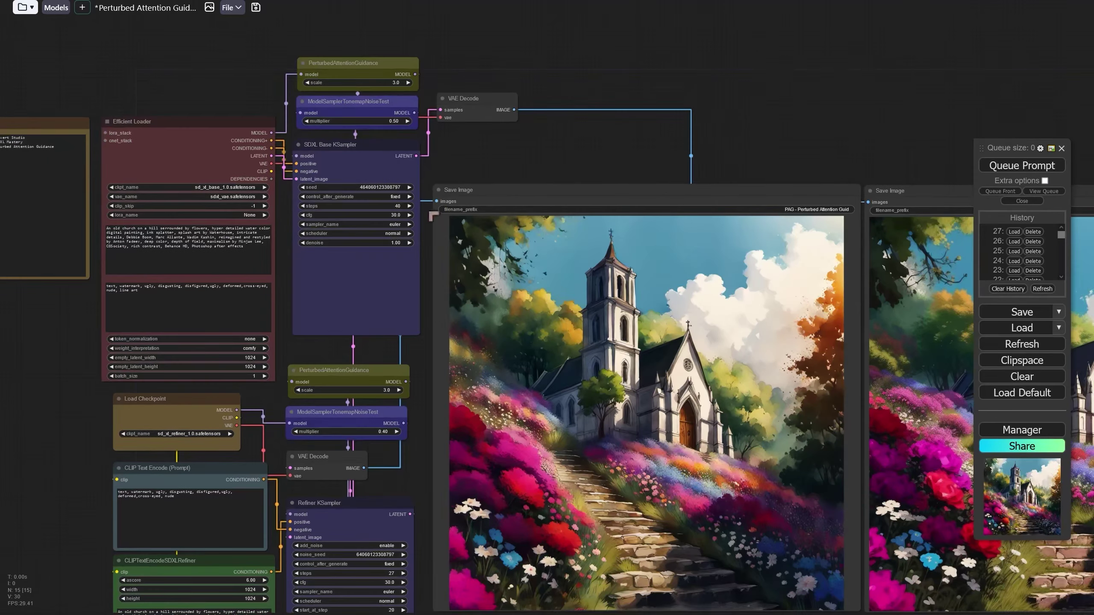
drag(503, 151, 510, 201)
scroll(358, 100, up, 5)
scroll(398, 116, up, 3)
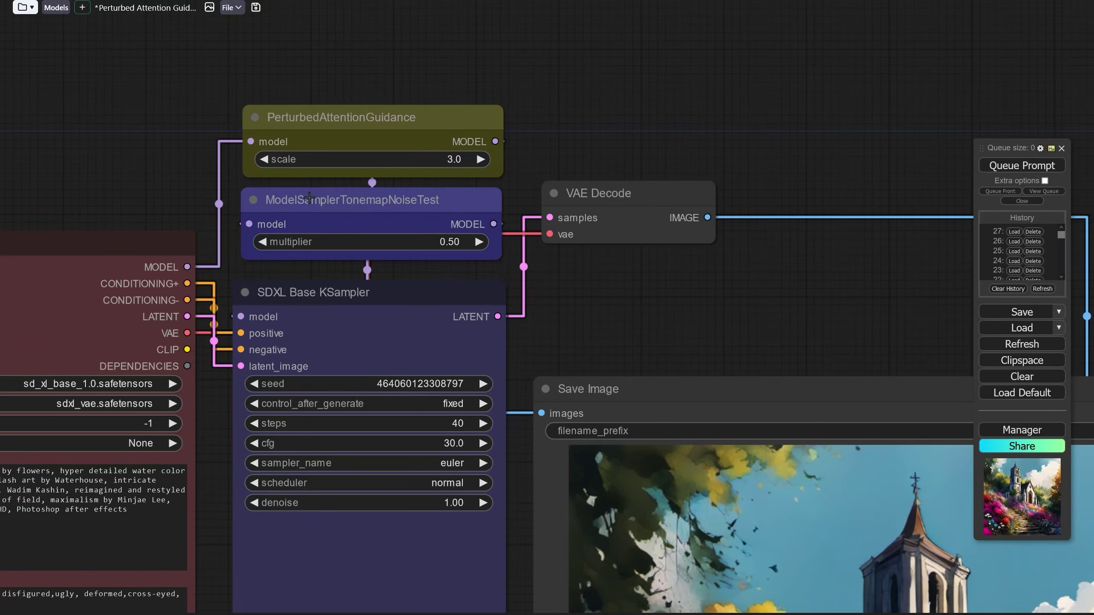
click(317, 199)
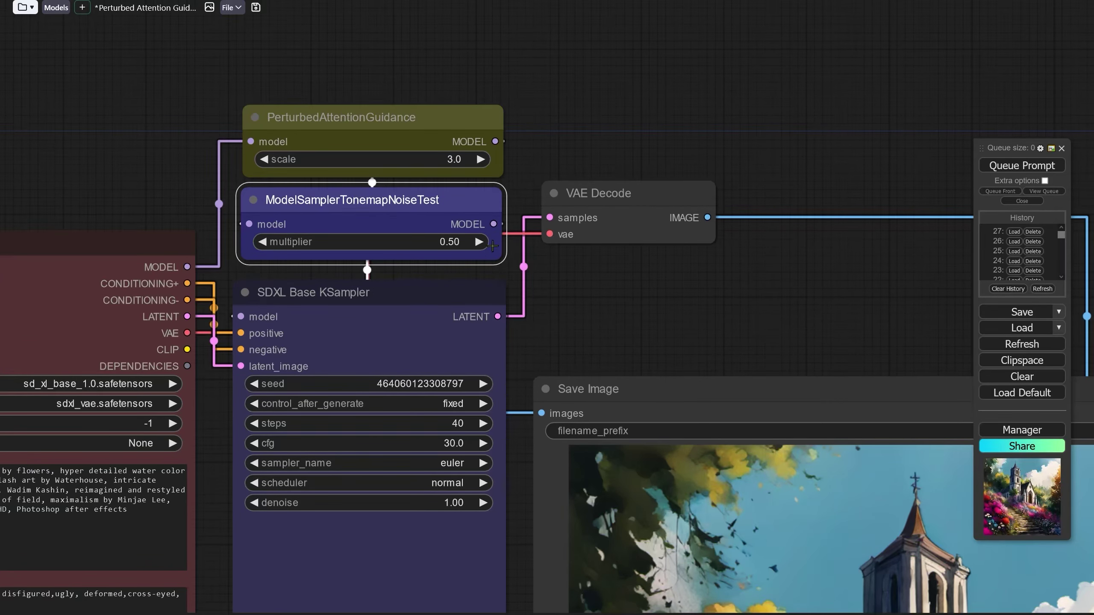
drag(568, 301, 566, 263)
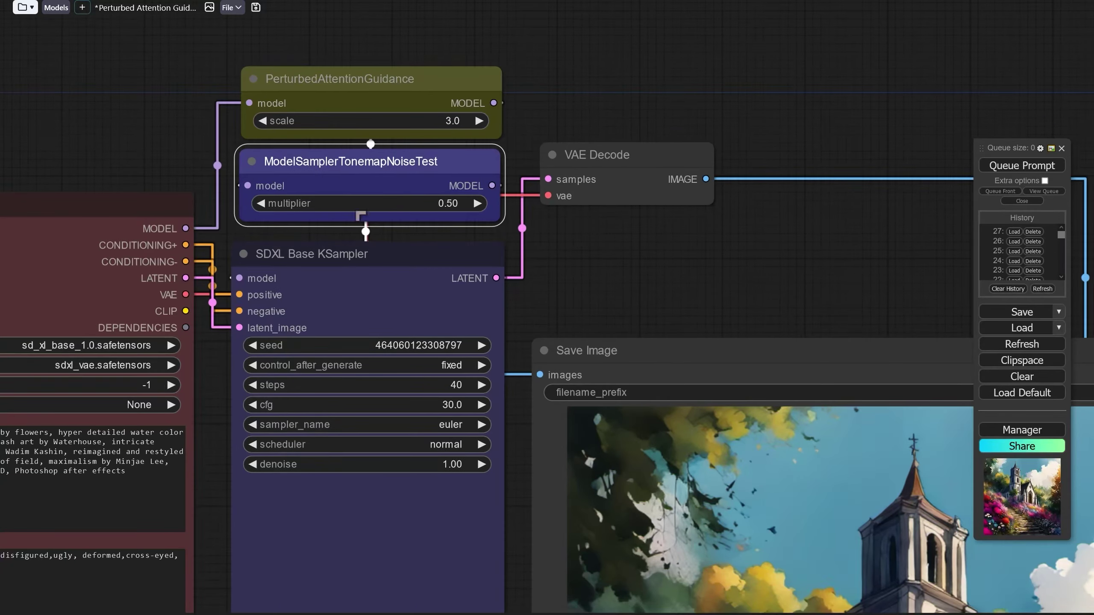
Bring the refiner chain into view and select its lower ModelSamplerTonemapNoiseTest node.
drag(514, 437, 514, 265)
scroll(485, 300, down, 3)
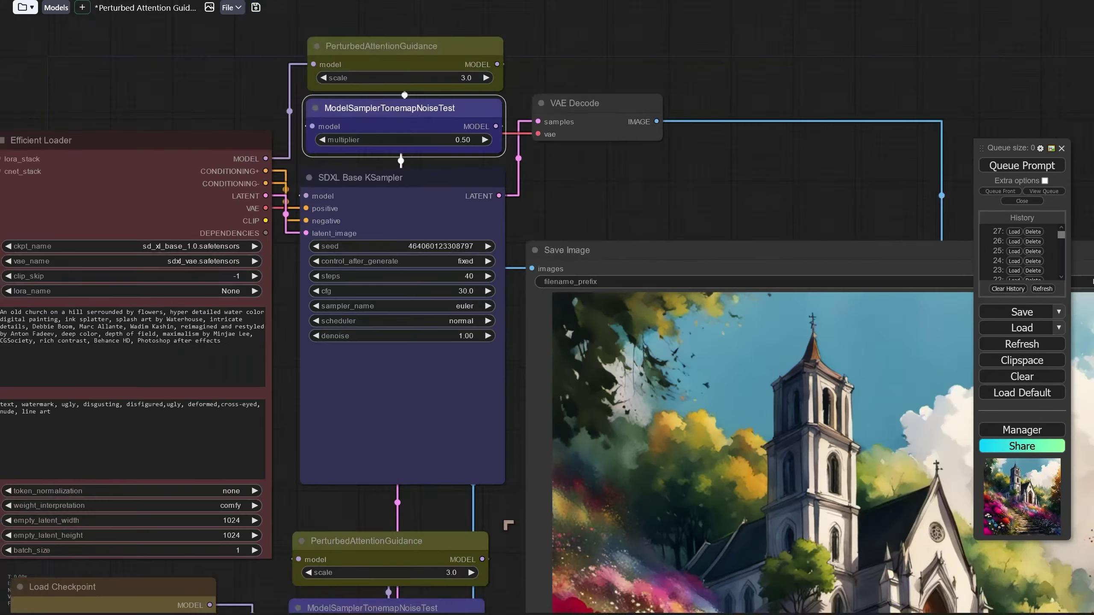
drag(400, 552, 398, 431)
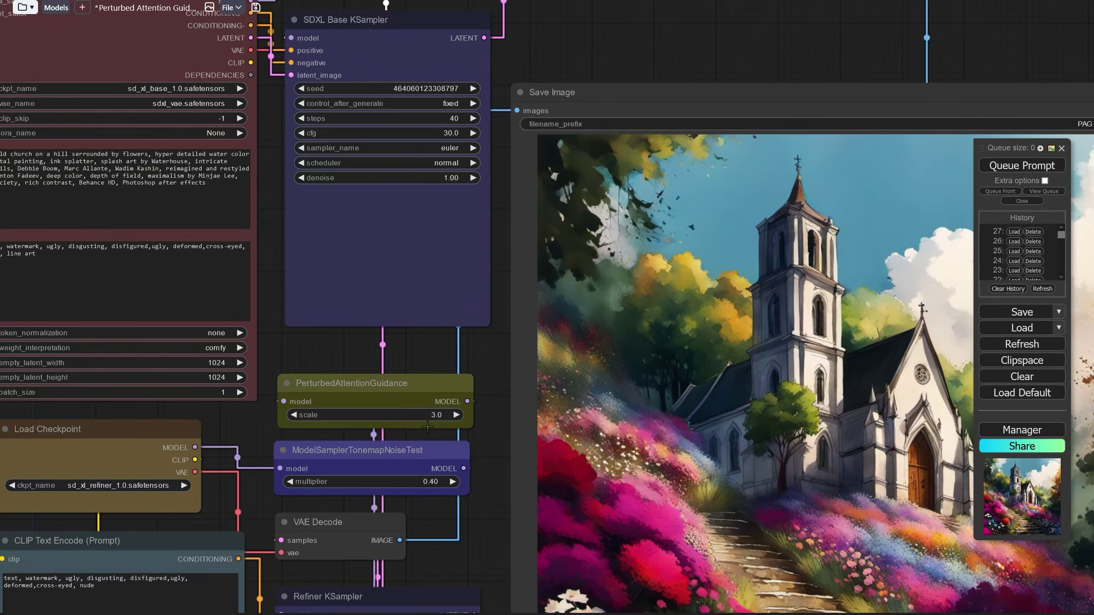
scroll(435, 412, down, 6)
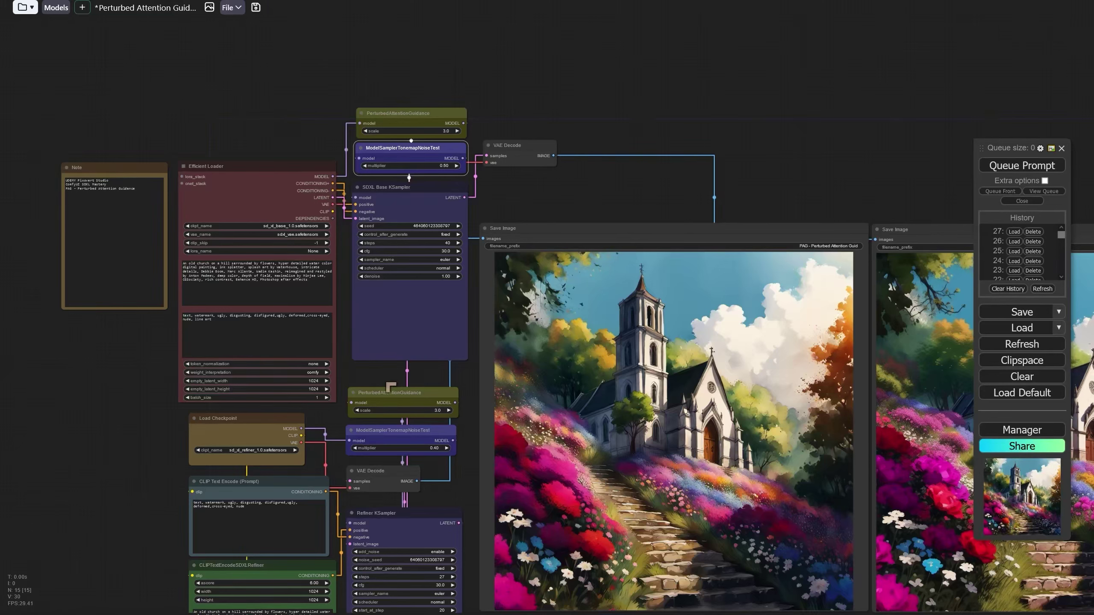
click(390, 446)
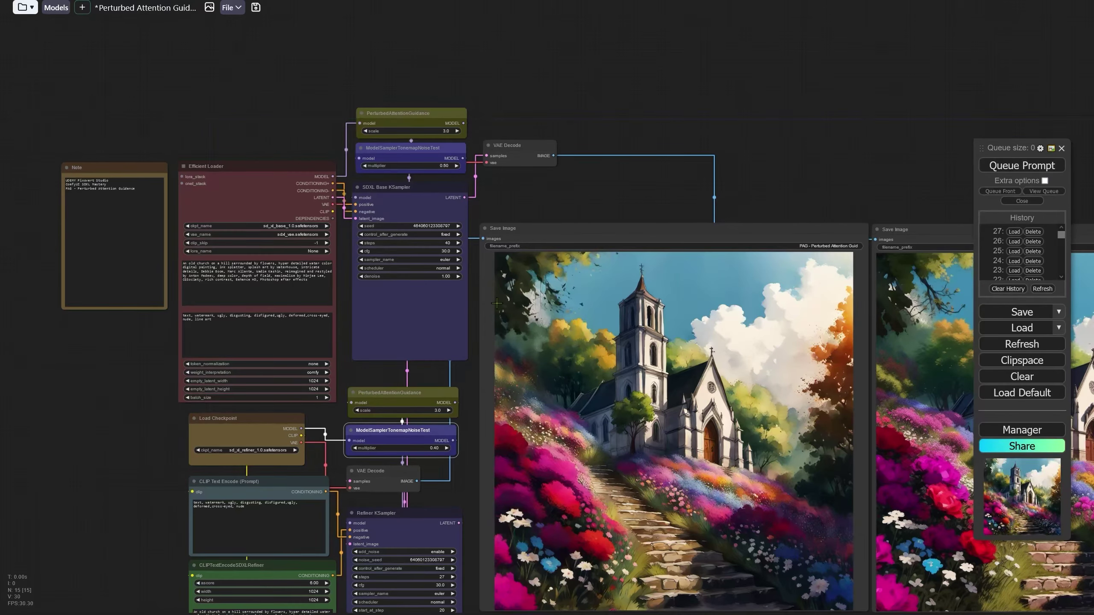
scroll(497, 303, right, 3)
scroll(372, 211, up, 8)
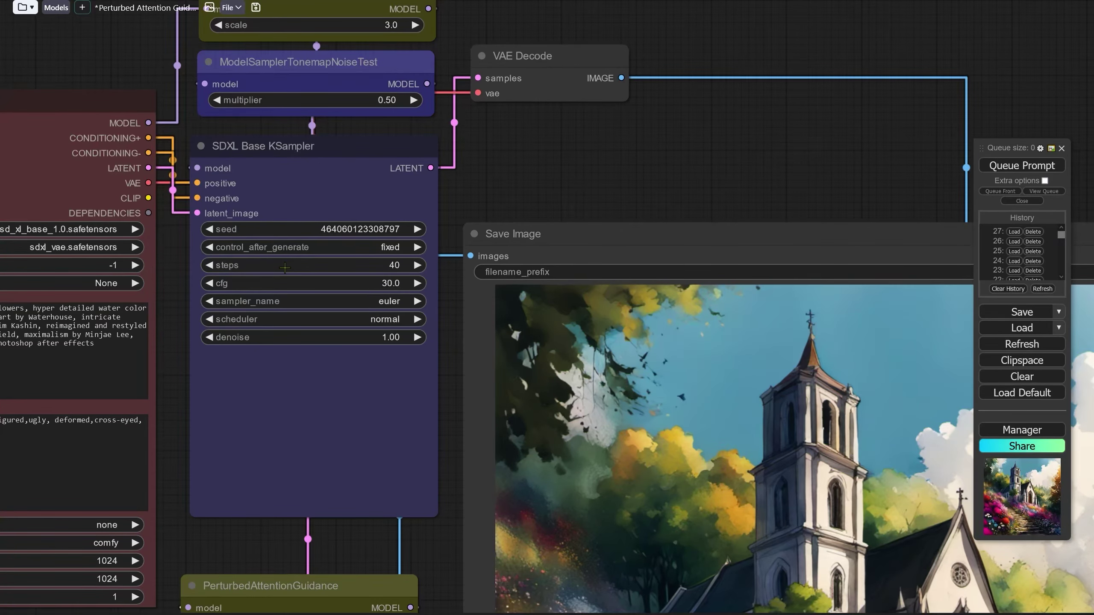
scroll(285, 268, down, 8)
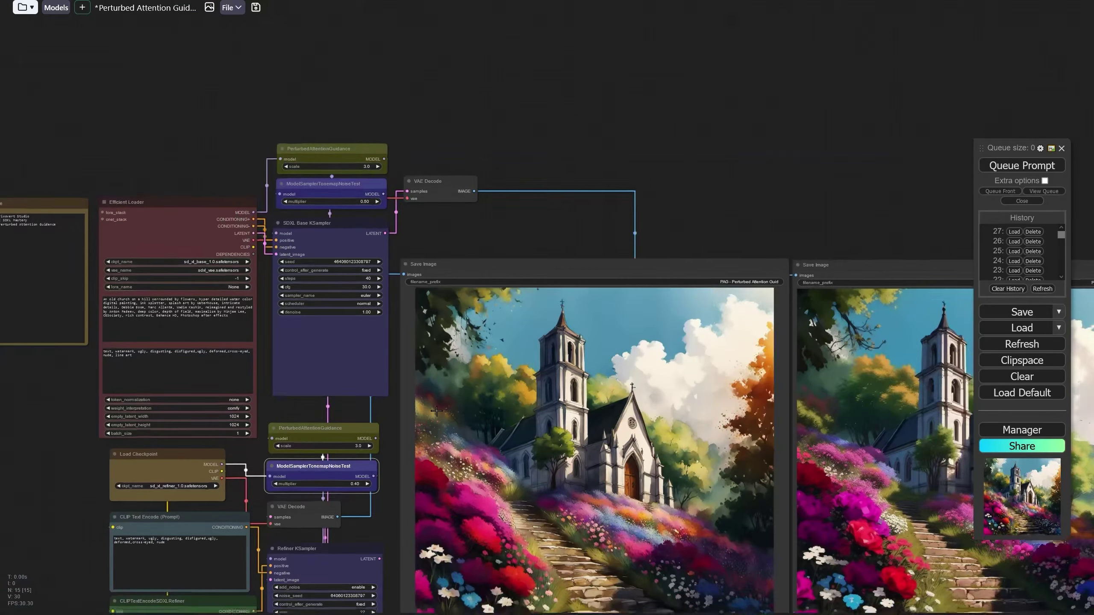
drag(436, 412, 442, 306)
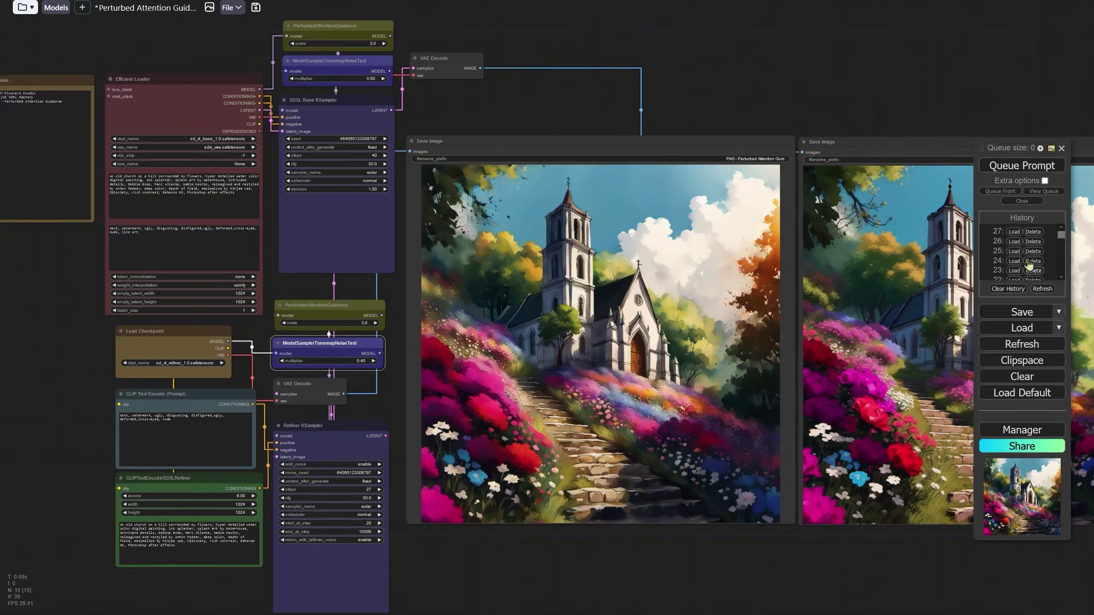
Load history item 24's parrot generation and enlarge both parrot previews.
click(1014, 261)
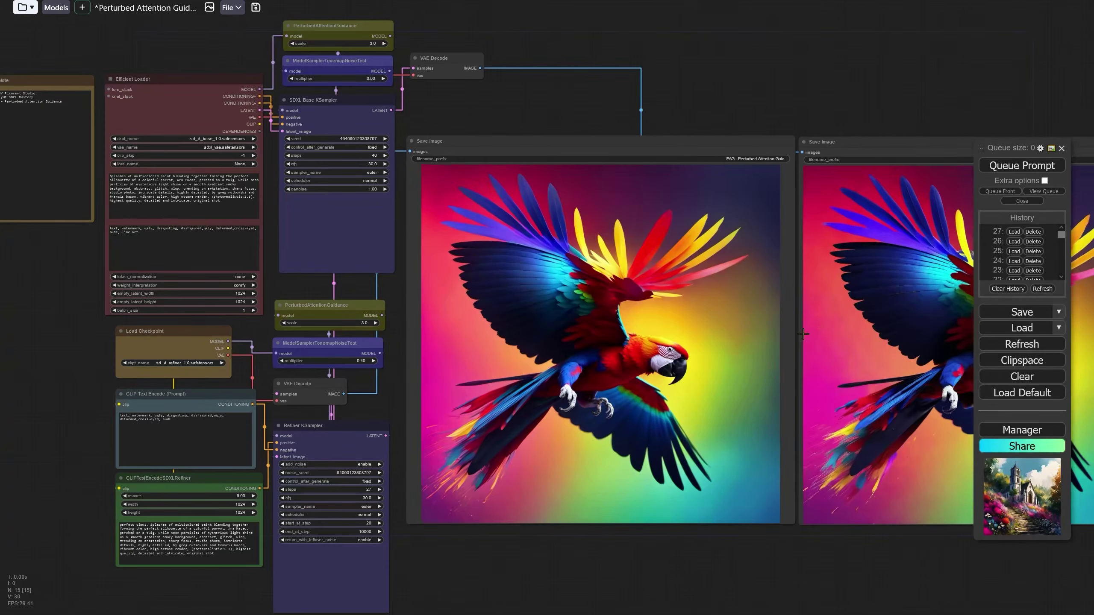
drag(784, 339, 584, 342)
scroll(741, 354, up, 2)
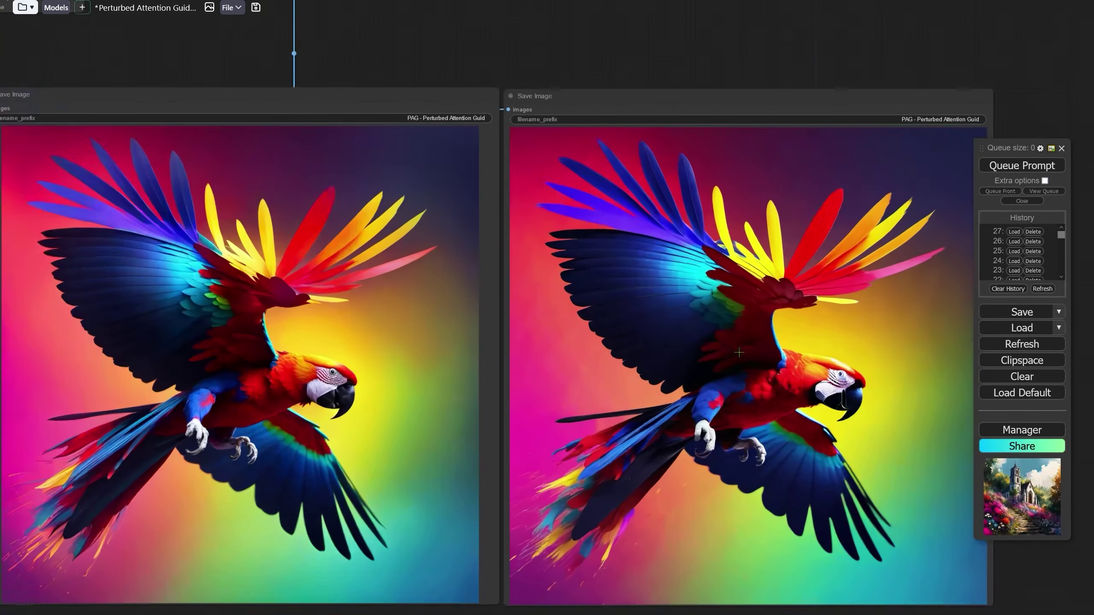
drag(765, 375, 802, 362)
scroll(716, 355, up, 1)
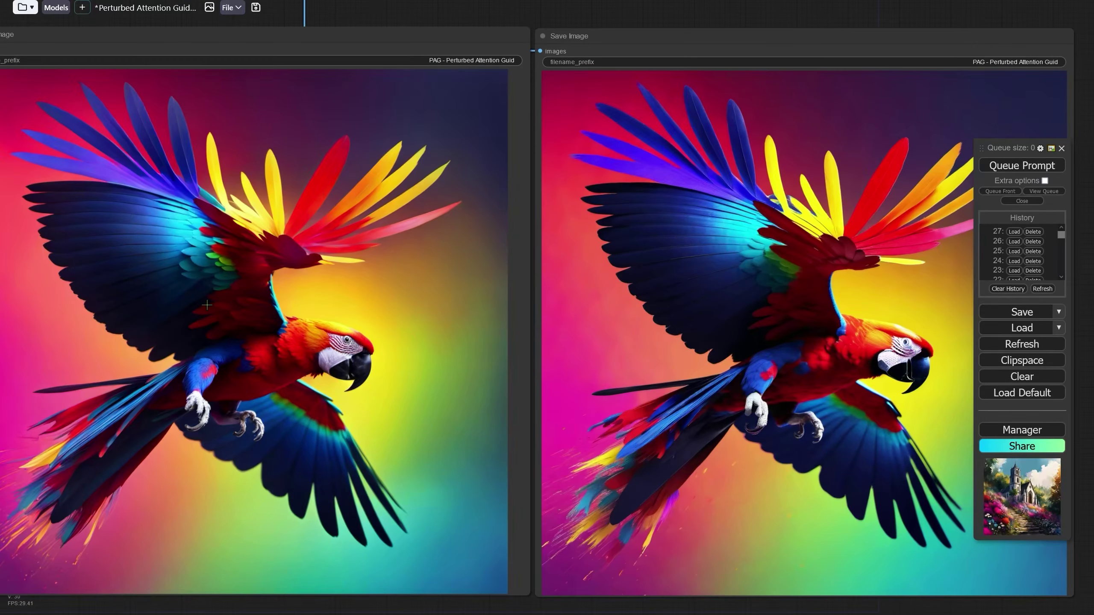
Zoom into the left parrot preview to inspect the wing detail.
drag(215, 305, 302, 303)
scroll(285, 325, up, 7)
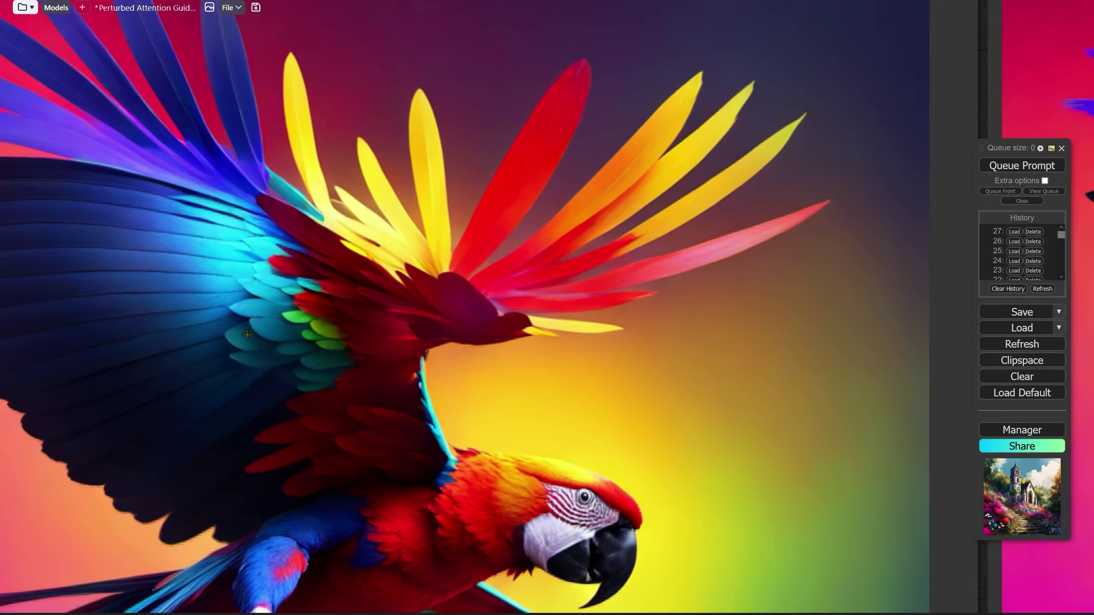
drag(247, 335, 365, 395)
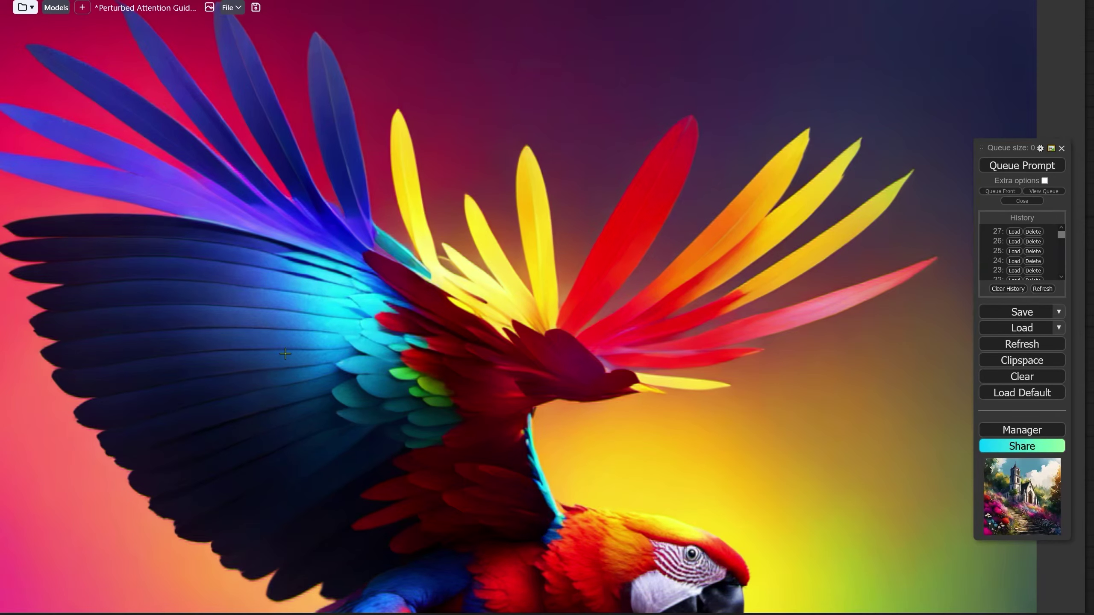
scroll(291, 356, down, 2)
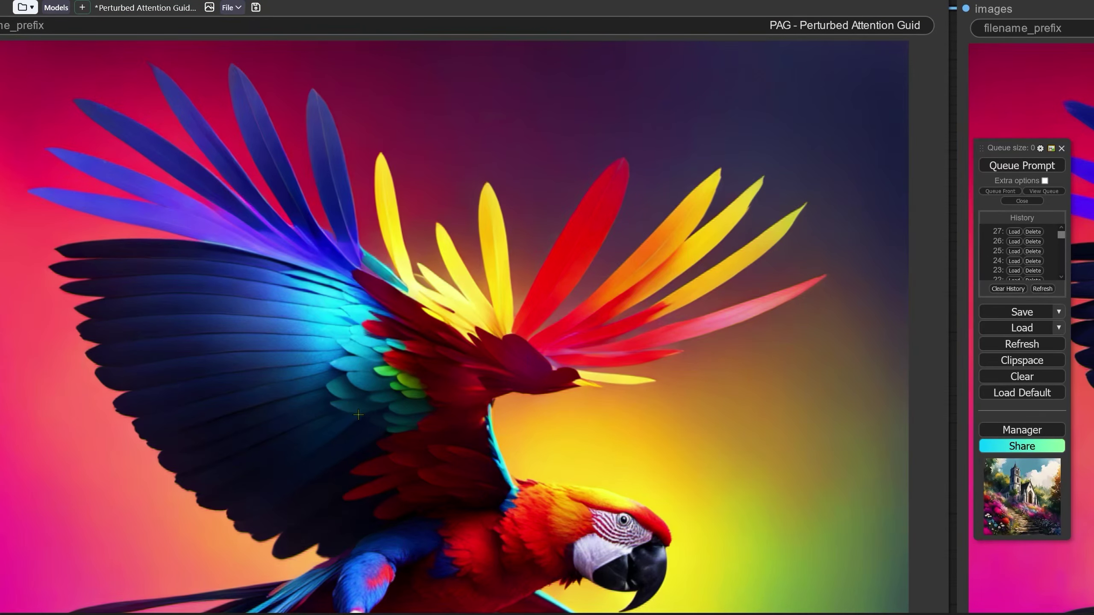
scroll(333, 423, up, 2)
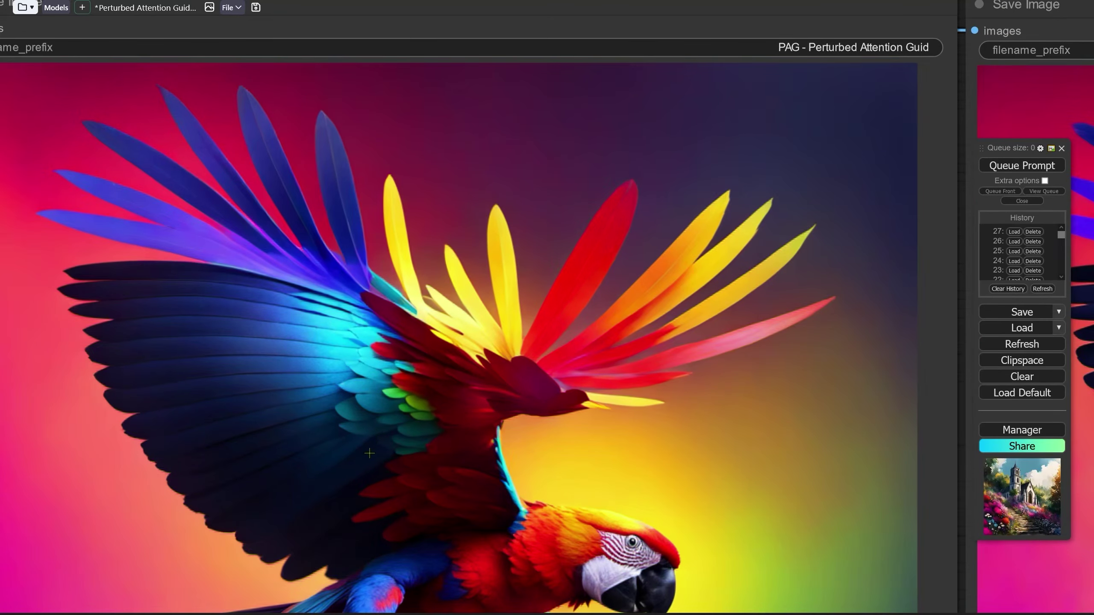
scroll(370, 454, down, 2)
scroll(388, 440, up, 4)
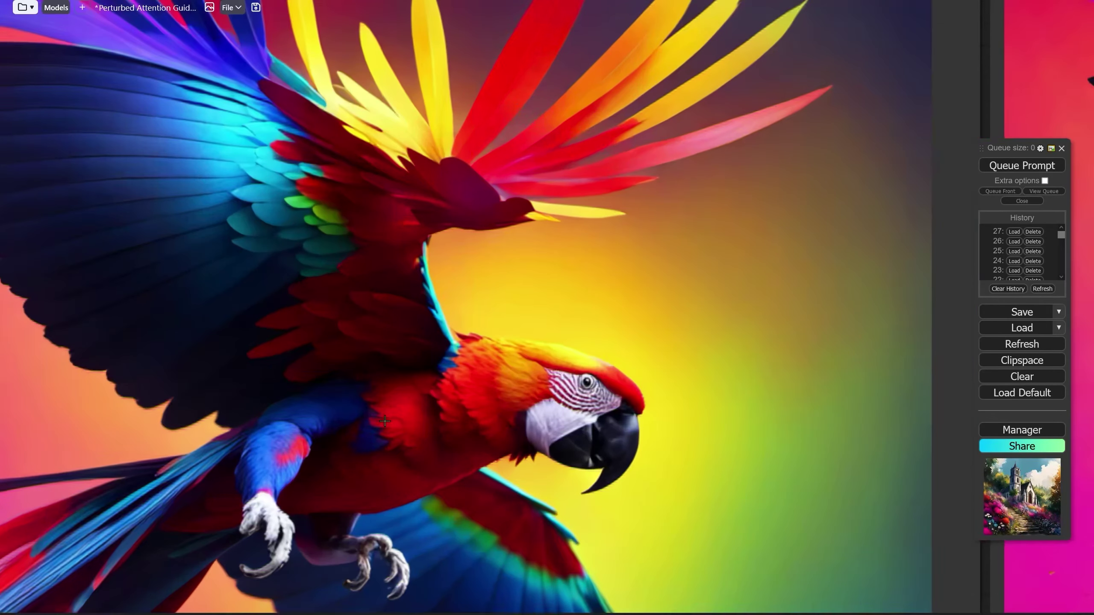
scroll(490, 443, down, 3)
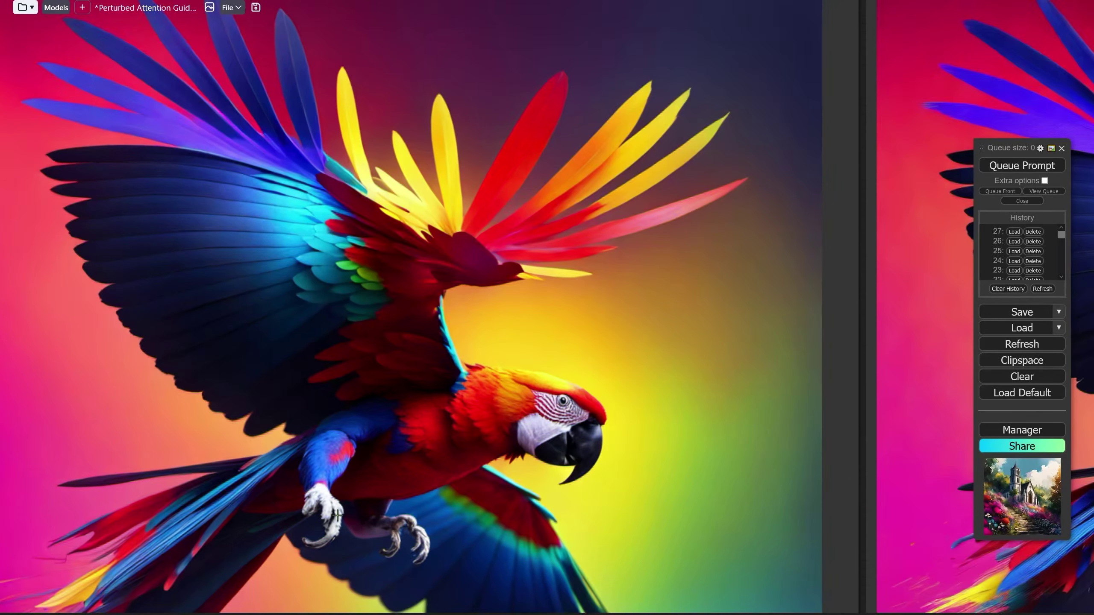
Pan out to see the whole parrot and compare both previews.
drag(606, 501, 697, 330)
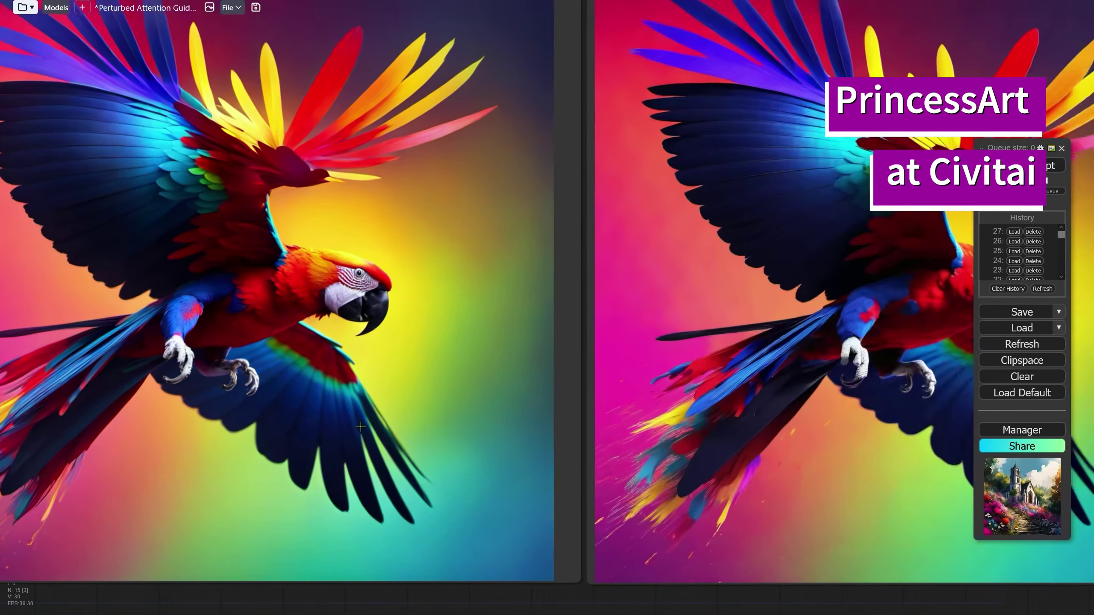
scroll(360, 427, right, 10)
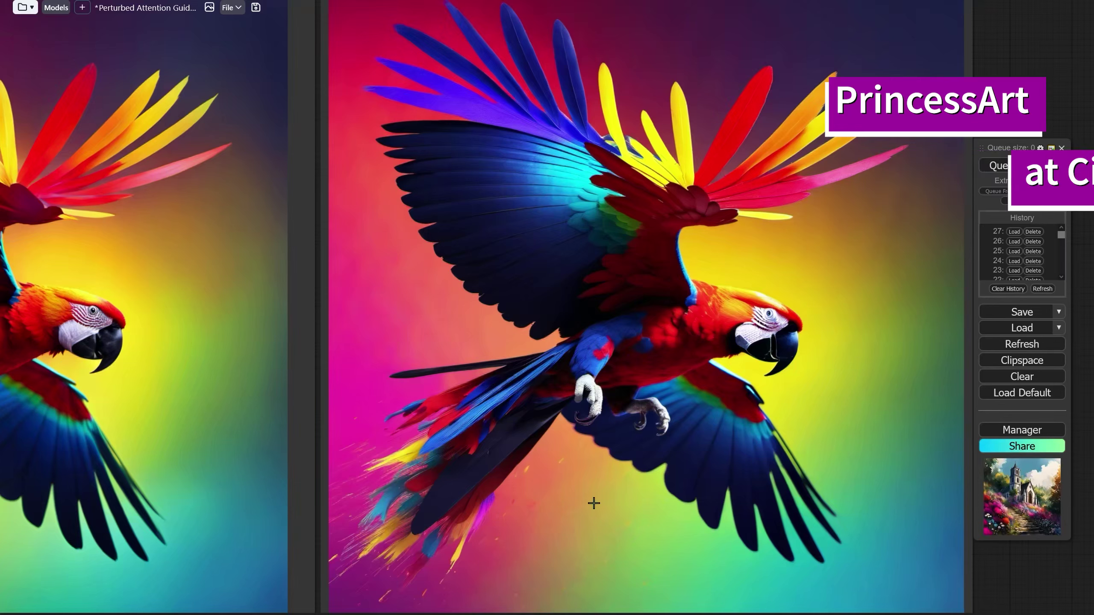
scroll(313, 403, right, 15)
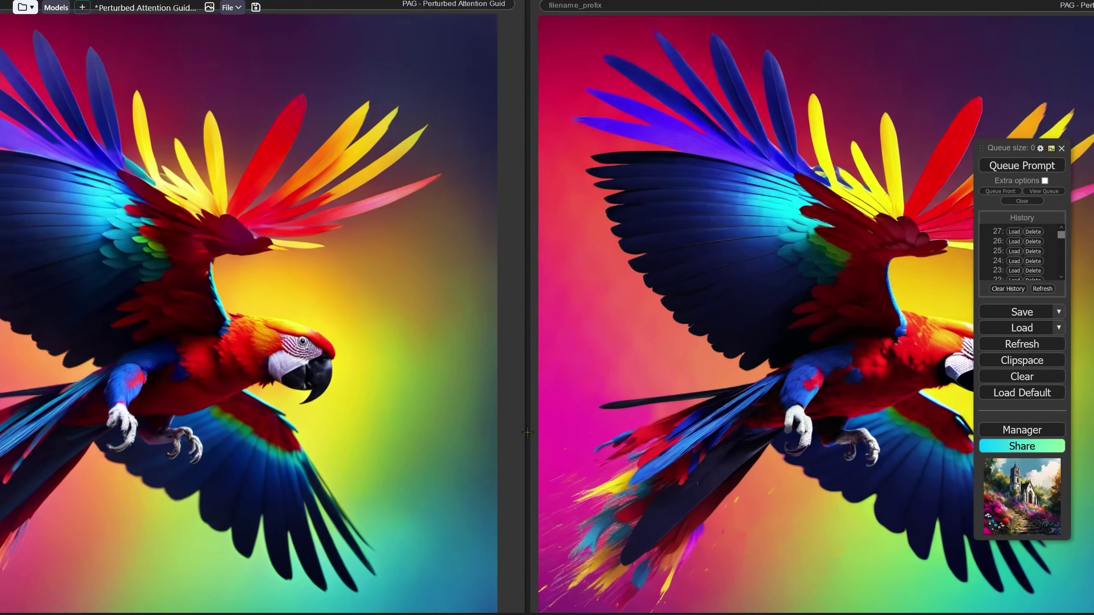
scroll(287, 354, up, 10)
scroll(286, 354, down, 10)
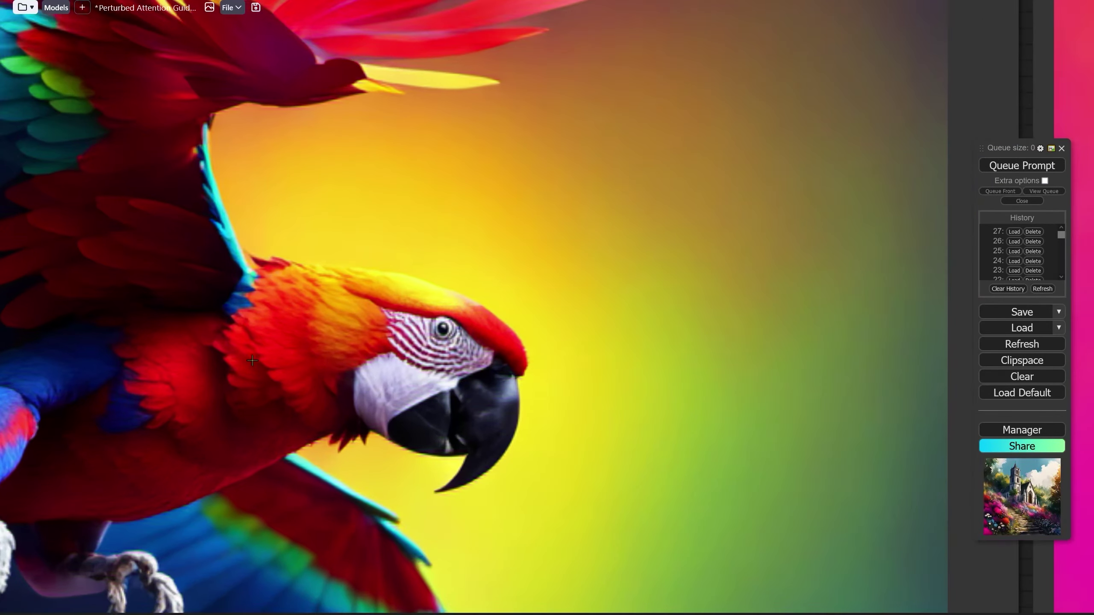
scroll(369, 387, right, 10)
scroll(762, 260, left, 5)
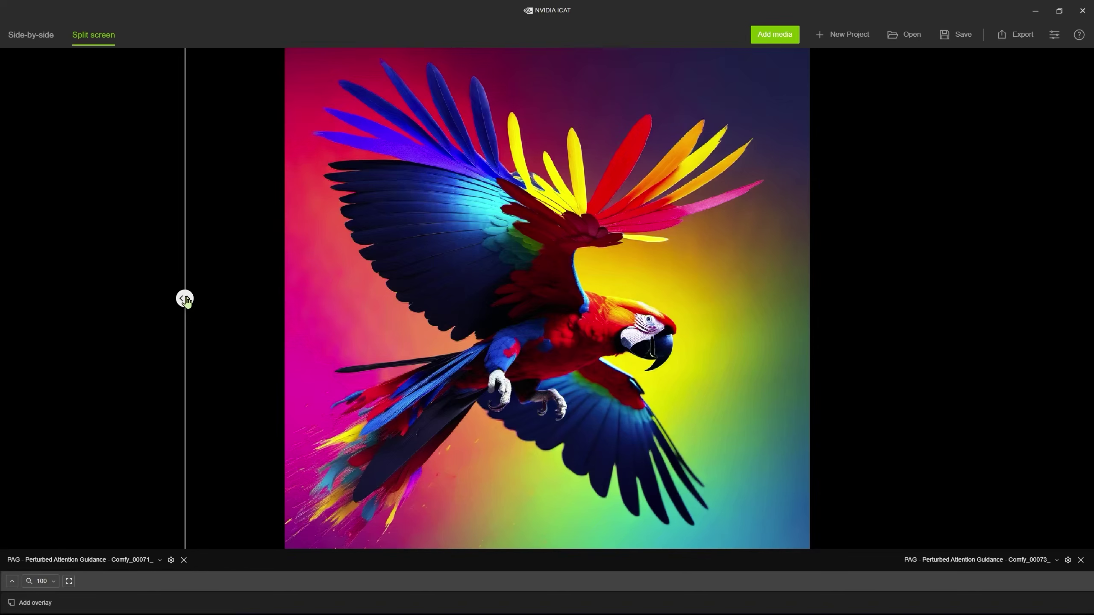
Sweep the split-screen divider across macaw renders Comfy_00071 and Comfy_00073 to reveal each version.
drag(186, 300, 188, 300)
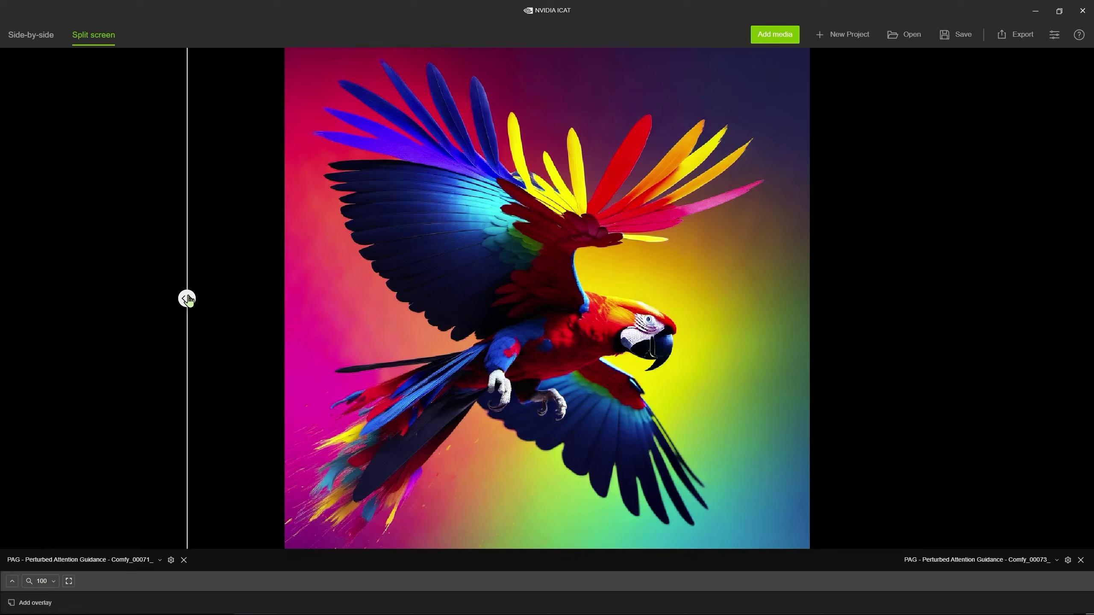
drag(188, 300, 825, 314)
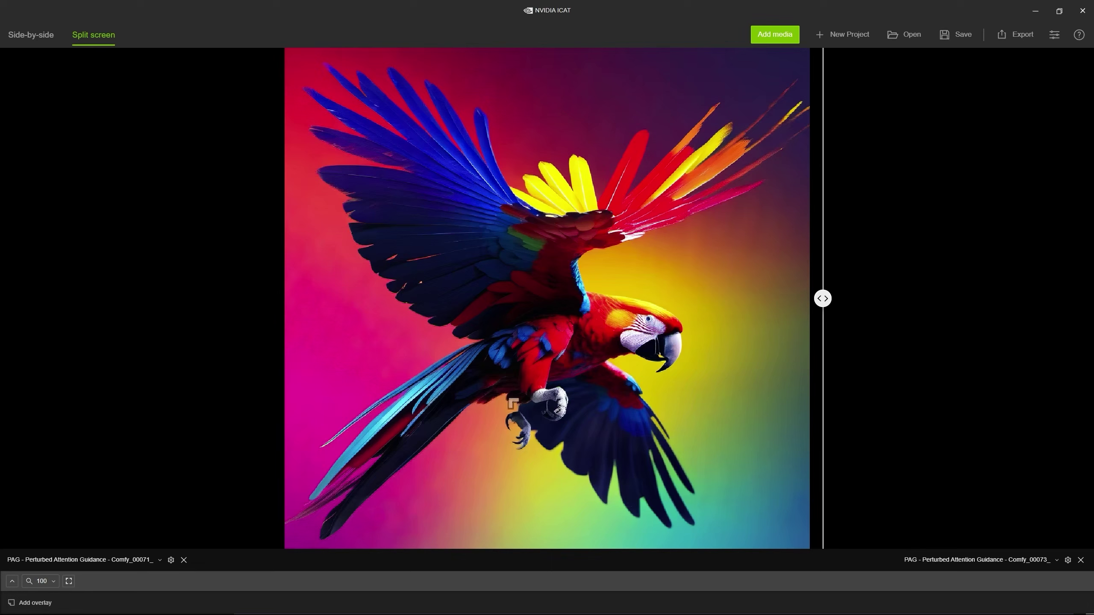
drag(821, 302, 273, 371)
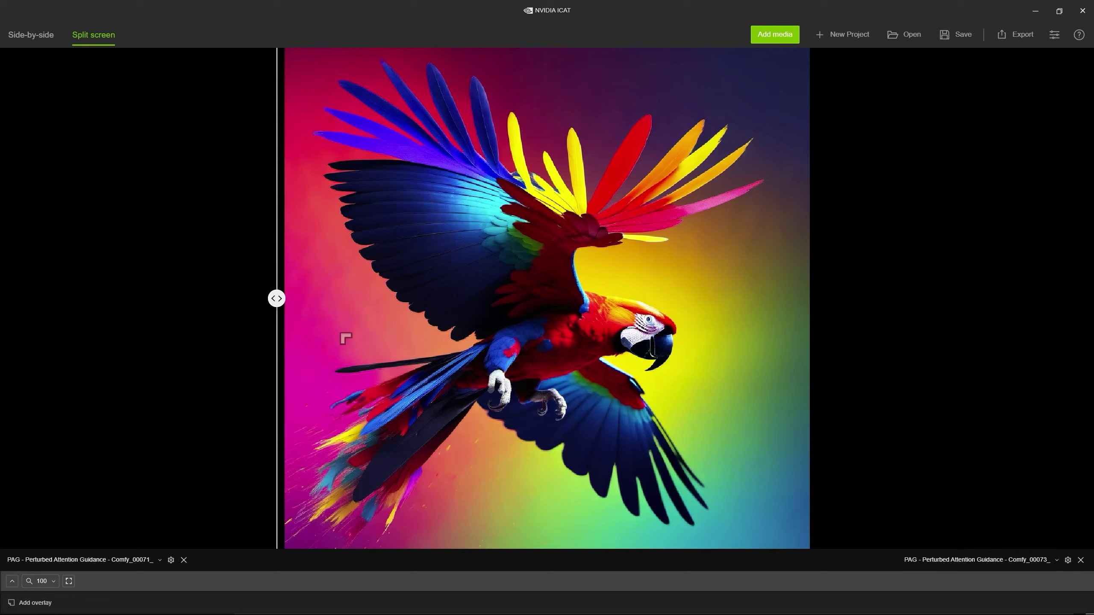
drag(280, 304, 243, 316)
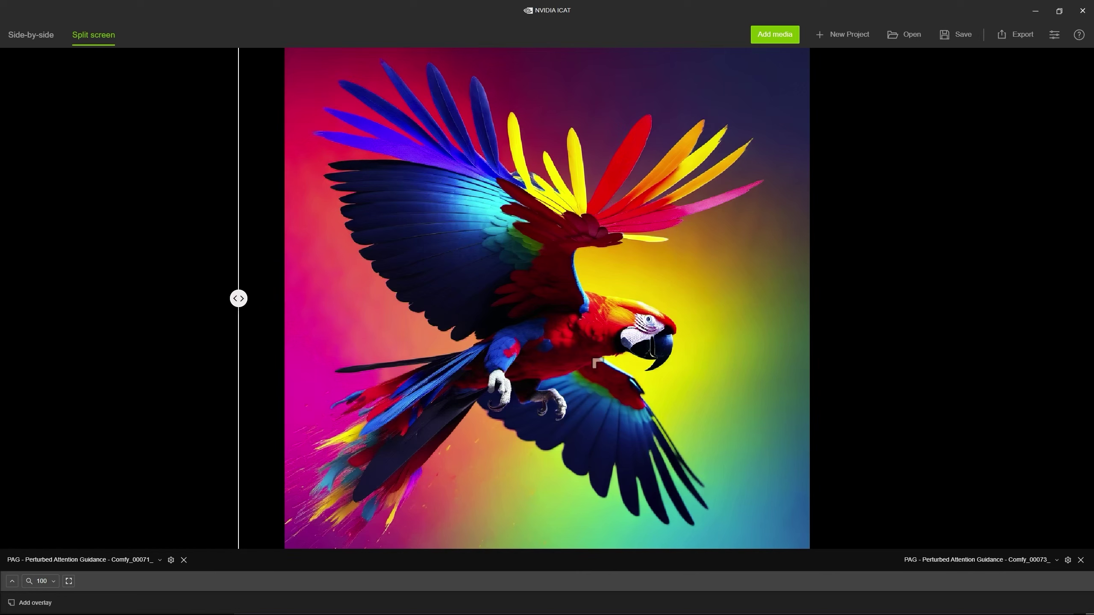